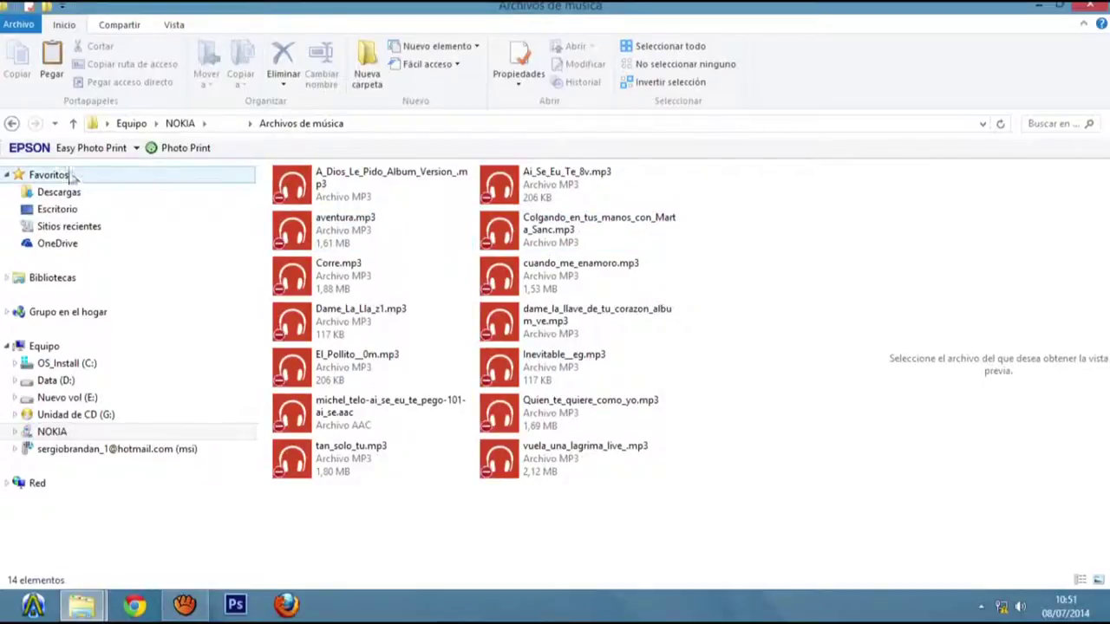
Return to the Nokia phone's main folder and look through its list of folders and files.
{"action": "left_click", "coordinate": [11, 123]}
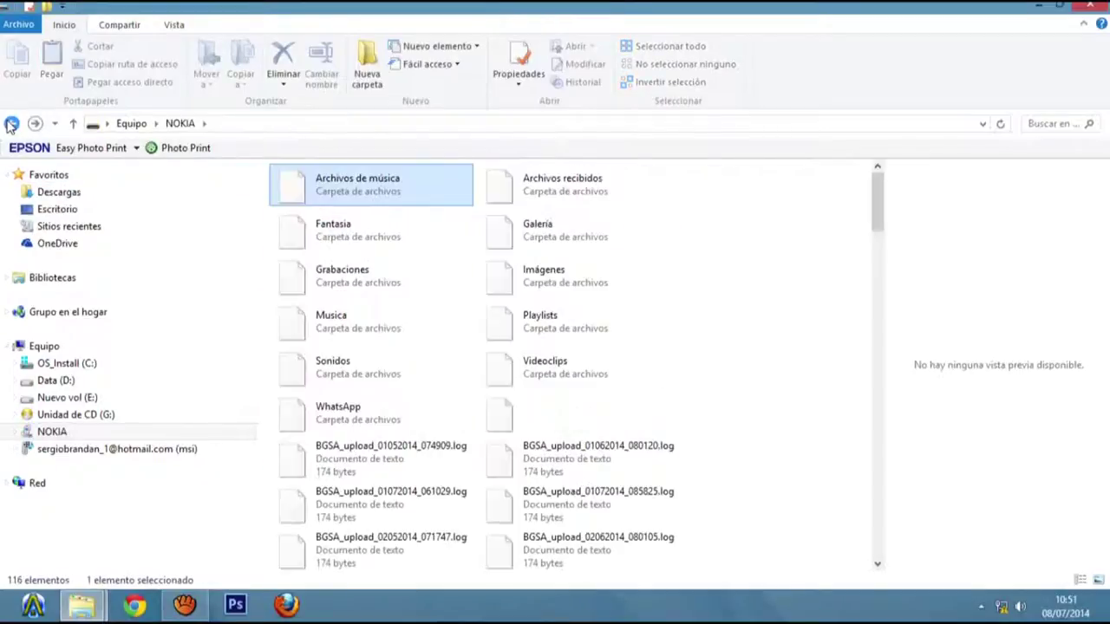
{"action": "left_click", "coordinate": [734, 373]}
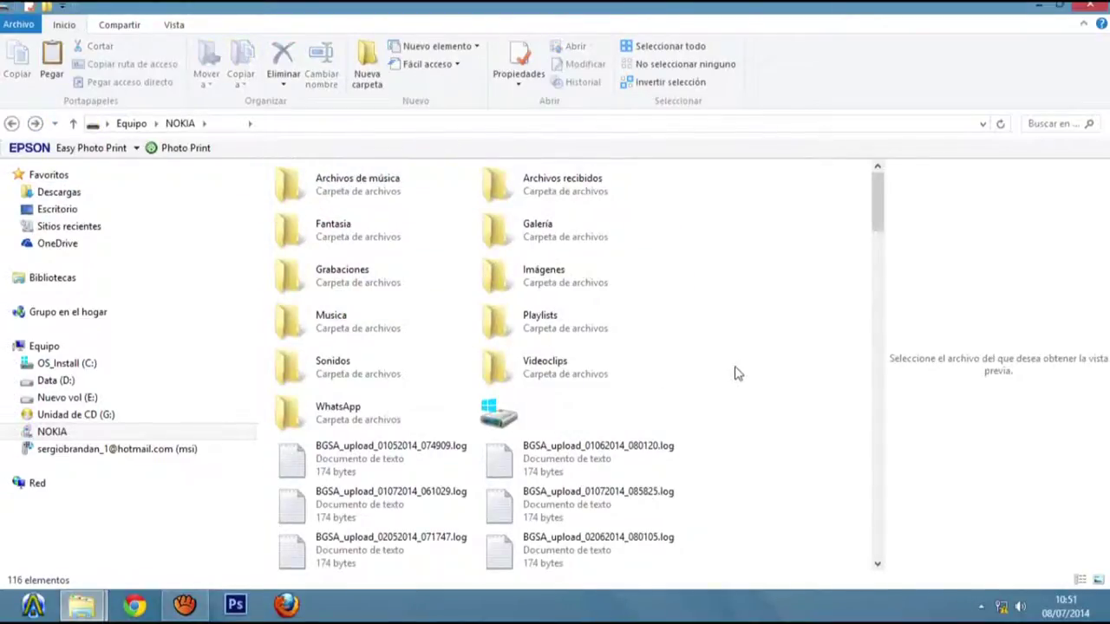
{"action": "left_click", "coordinate": [876, 557]}
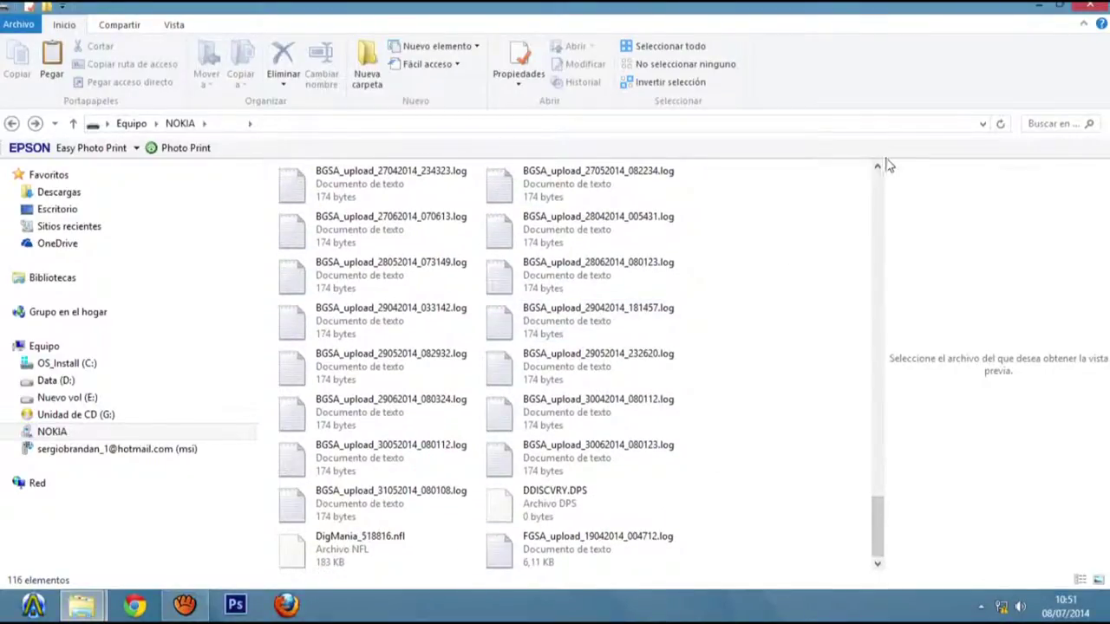
{"action": "left_click", "coordinate": [877, 170]}
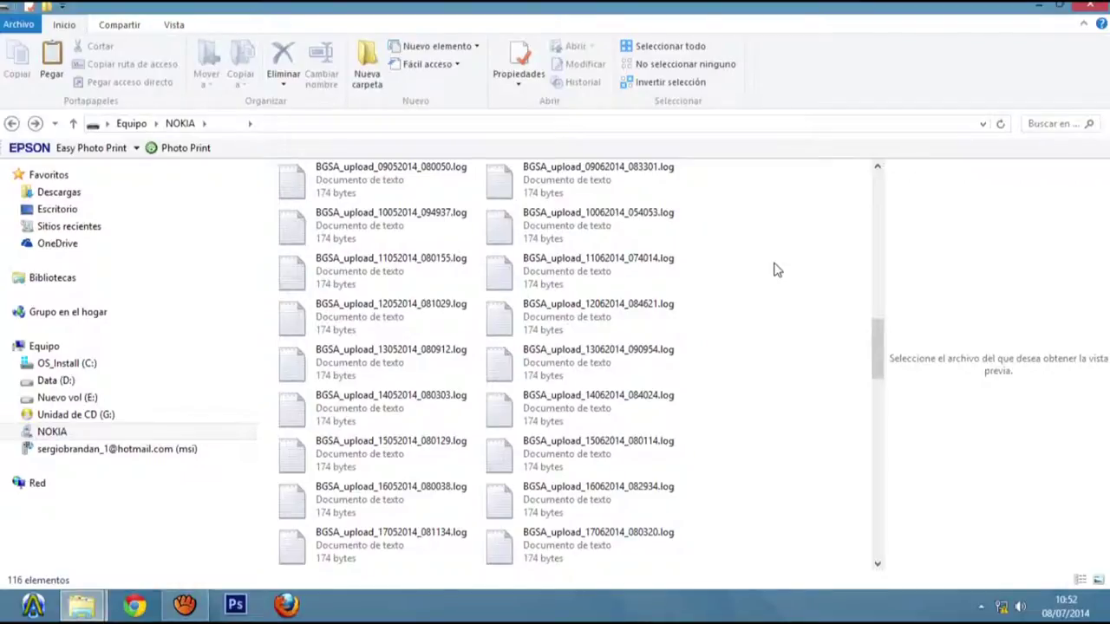
{"action": "left_click", "coordinate": [876, 181]}
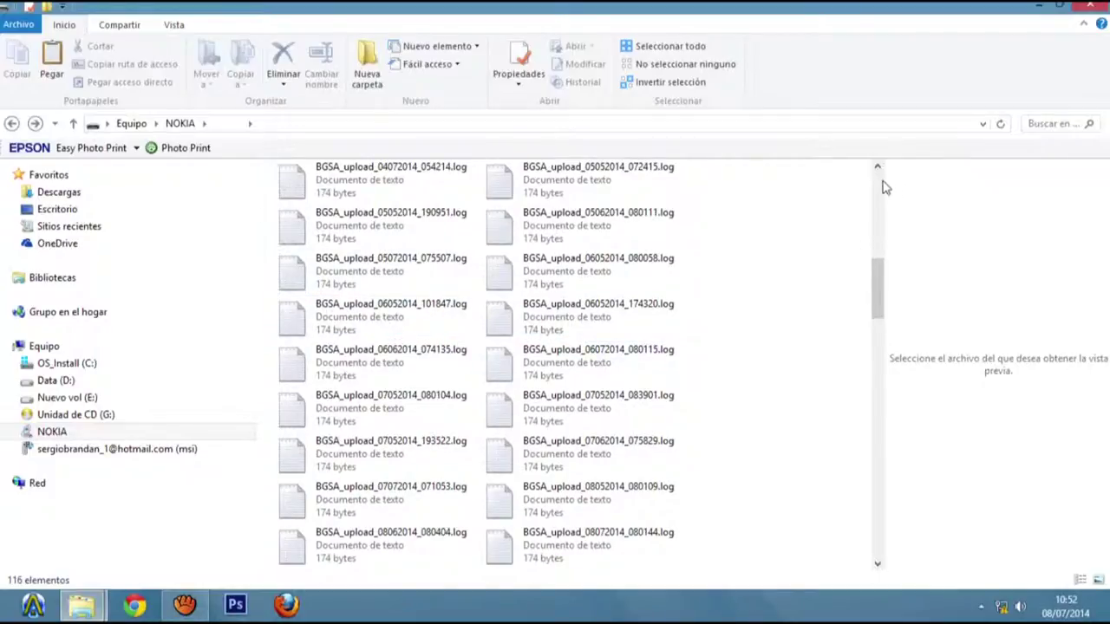
{"action": "left_click", "coordinate": [877, 182]}
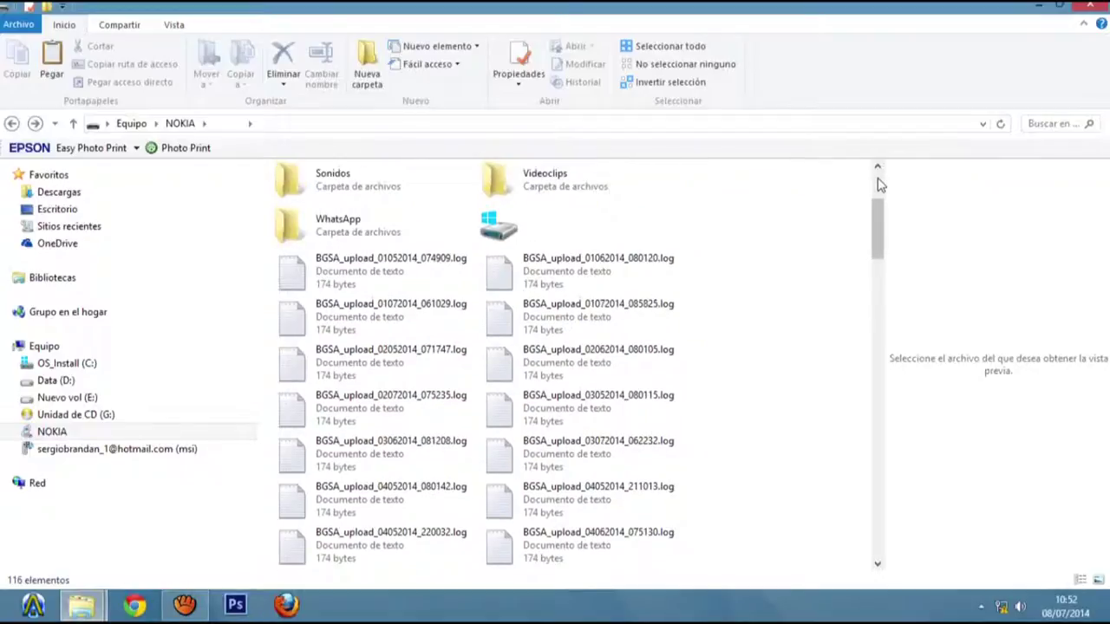
{"action": "left_click", "coordinate": [878, 183]}
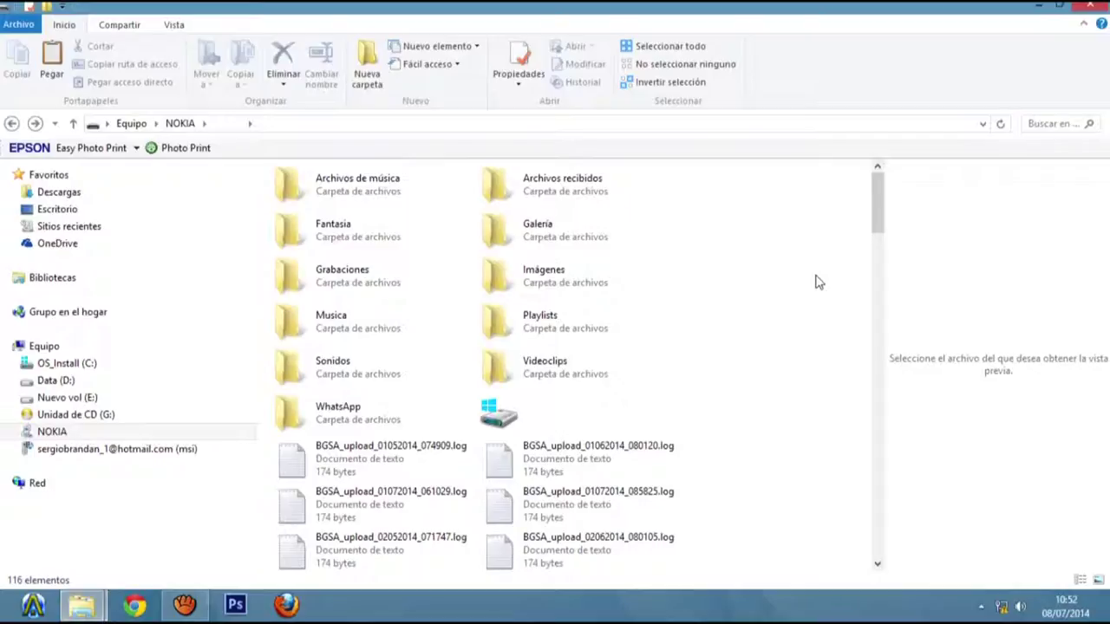
Open the phone's Imágenes folder and display its files as very large icons.
{"action": "double_click", "coordinate": [548, 289]}
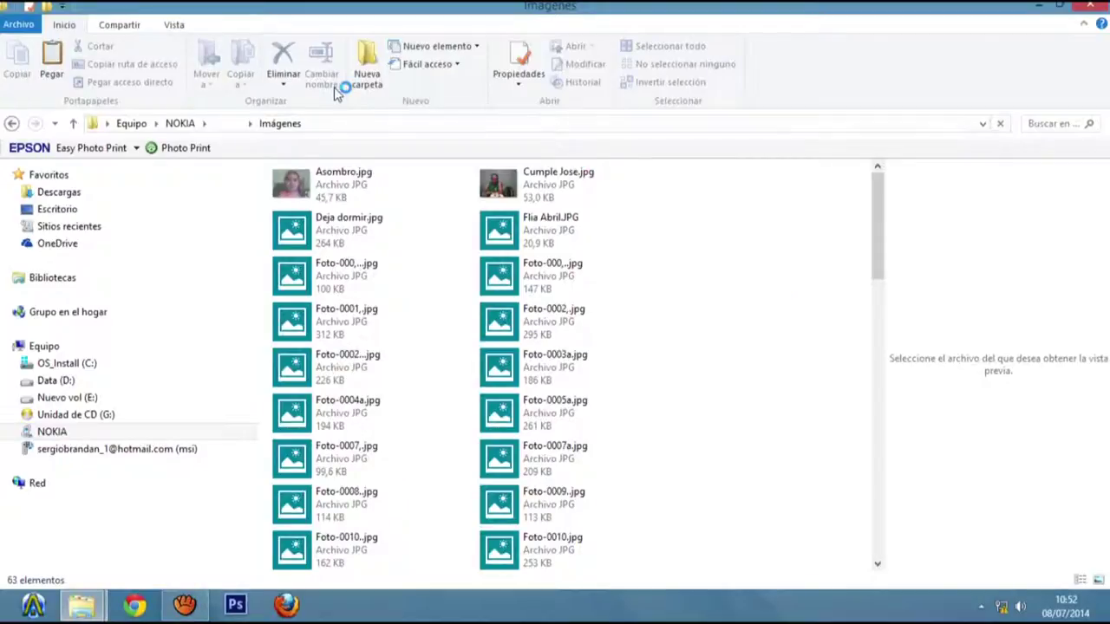
{"action": "left_click", "coordinate": [173, 26]}
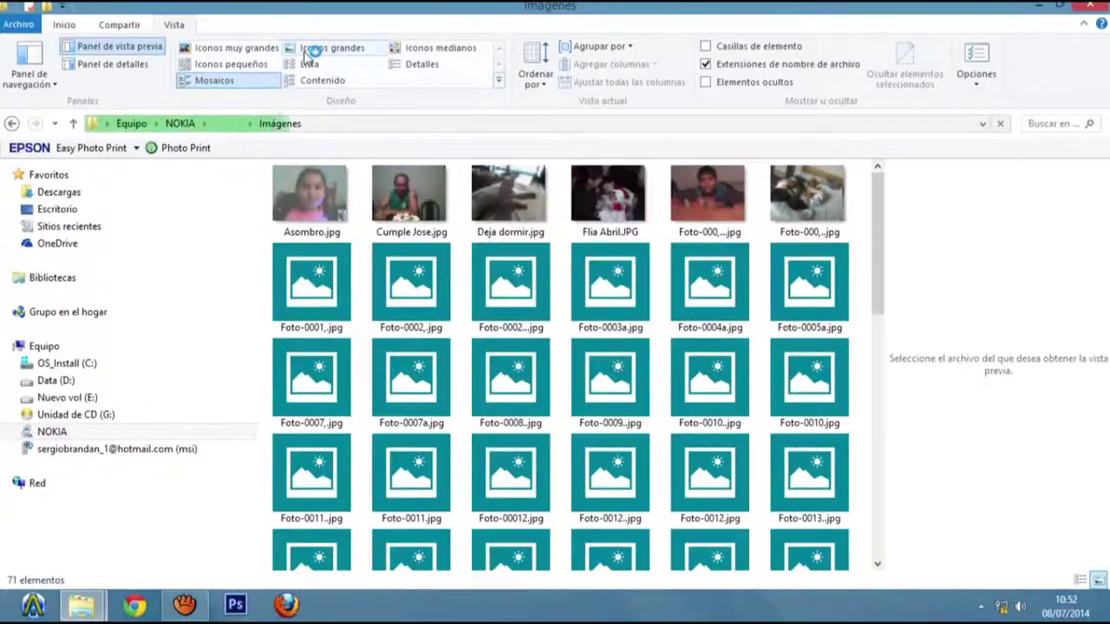
{"action": "left_click", "coordinate": [227, 49]}
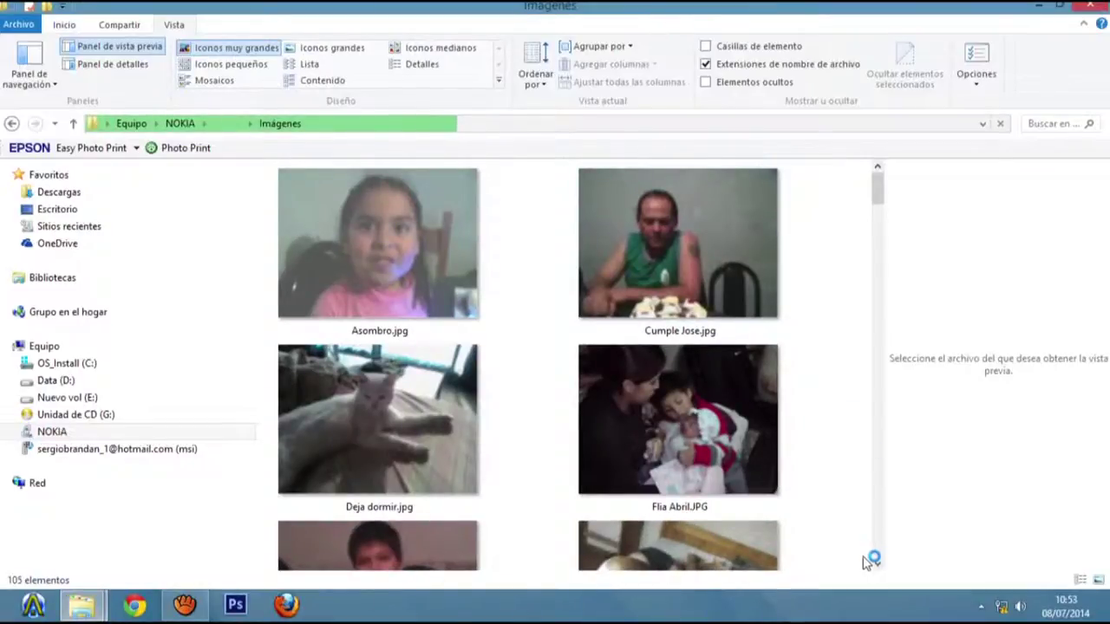
Browse the first puppy thumbnails in the Imágenes folder and preview the photo of the single shih tzu standing on paving.
{"action": "scroll", "coordinate": [877, 563], "scroll_direction": "down", "scroll_amount": 10}
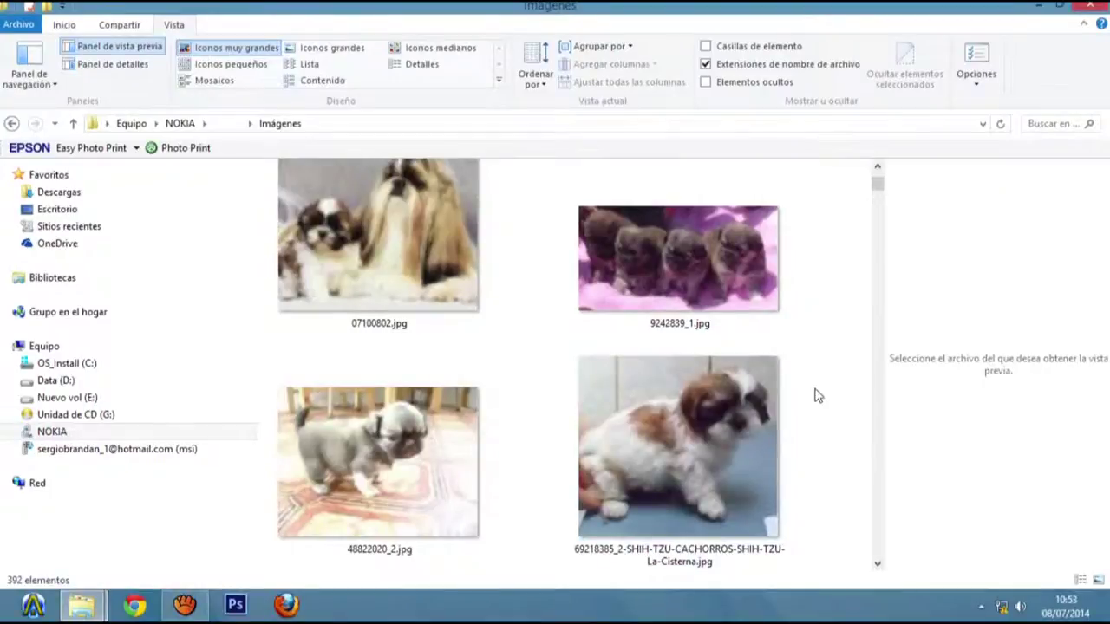
{"action": "left_click", "coordinate": [876, 167]}
{"action": "left_click", "coordinate": [876, 167]}
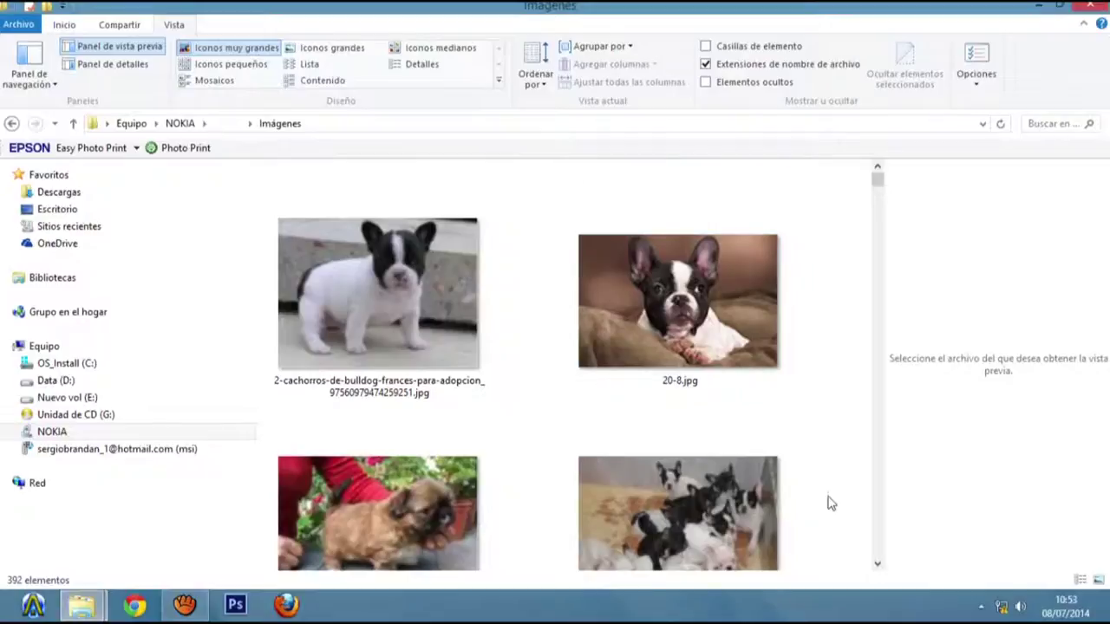
{"action": "left_click", "coordinate": [877, 567]}
{"action": "scroll", "coordinate": [877, 567], "scroll_direction": "down", "scroll_amount": 6}
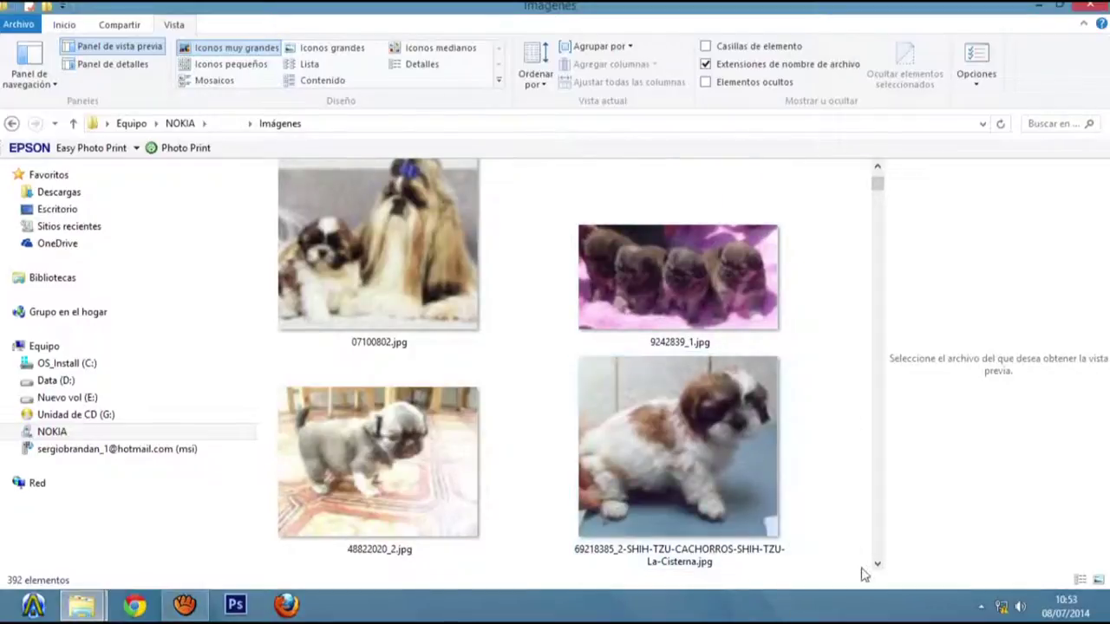
{"action": "scroll", "coordinate": [878, 567], "scroll_direction": "down", "scroll_amount": 9}
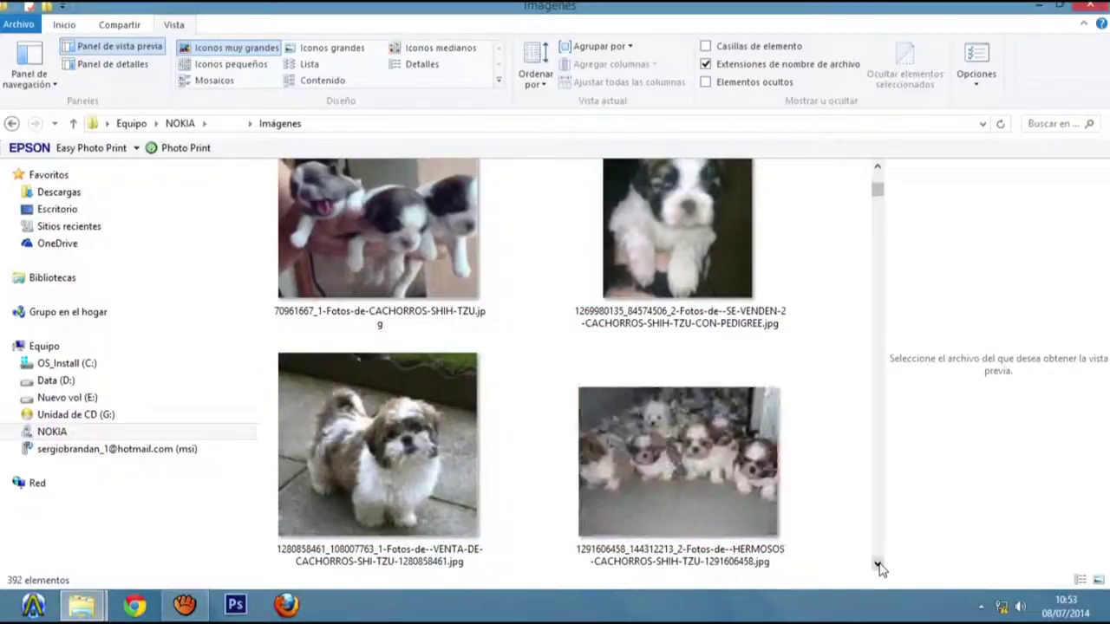
{"action": "scroll", "coordinate": [877, 567], "scroll_direction": "down", "scroll_amount": 3}
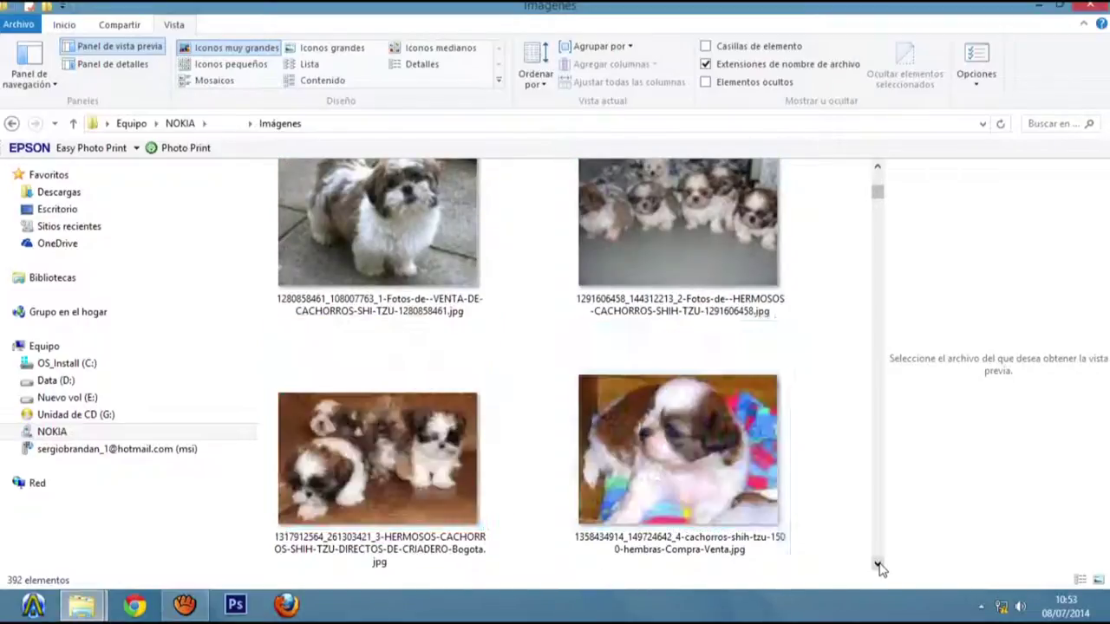
{"action": "left_click", "coordinate": [409, 207]}
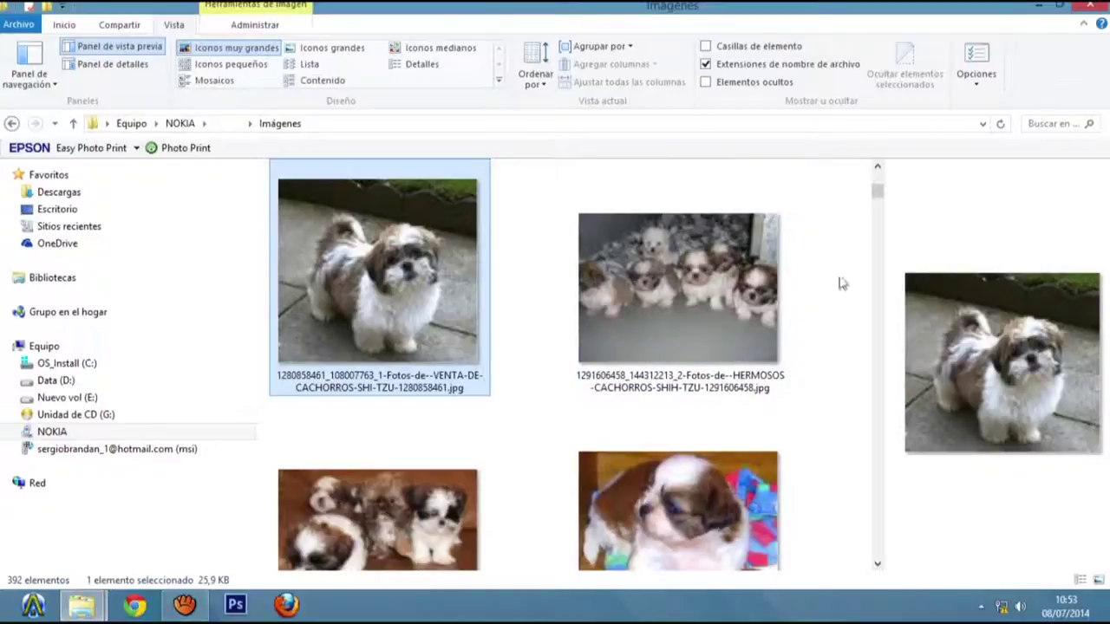
Look through further image thumbnails in the folder, return to the first images and clear the selection.
{"action": "left_click", "coordinate": [877, 565]}
{"action": "left_click", "coordinate": [877, 565]}
{"action": "left_click", "coordinate": [877, 565]}
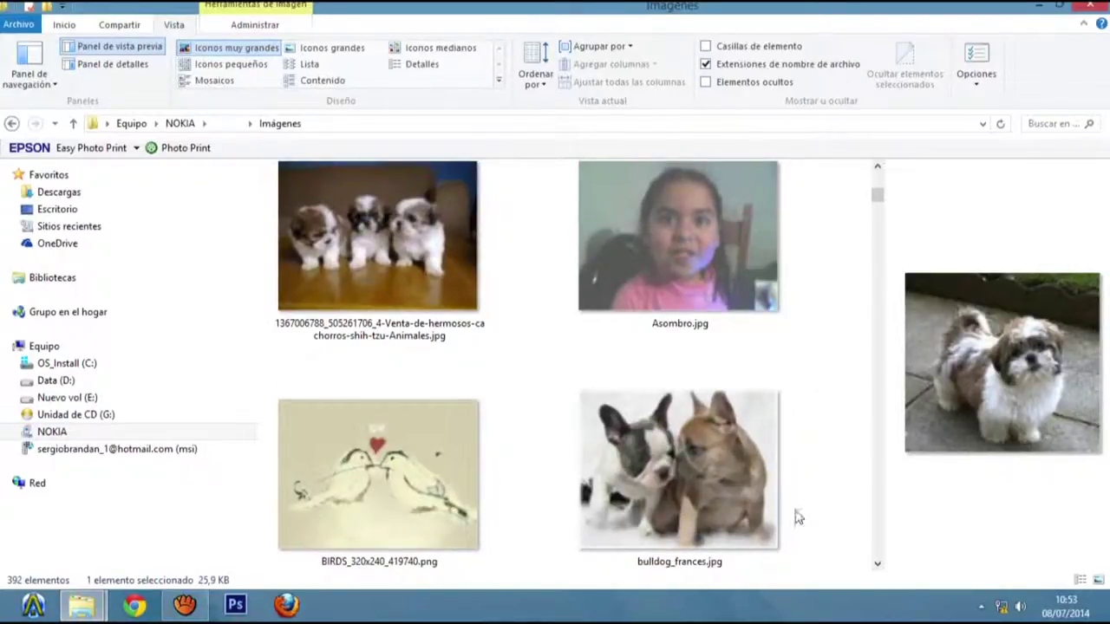
{"action": "left_click", "coordinate": [878, 565]}
{"action": "left_click", "coordinate": [878, 565]}
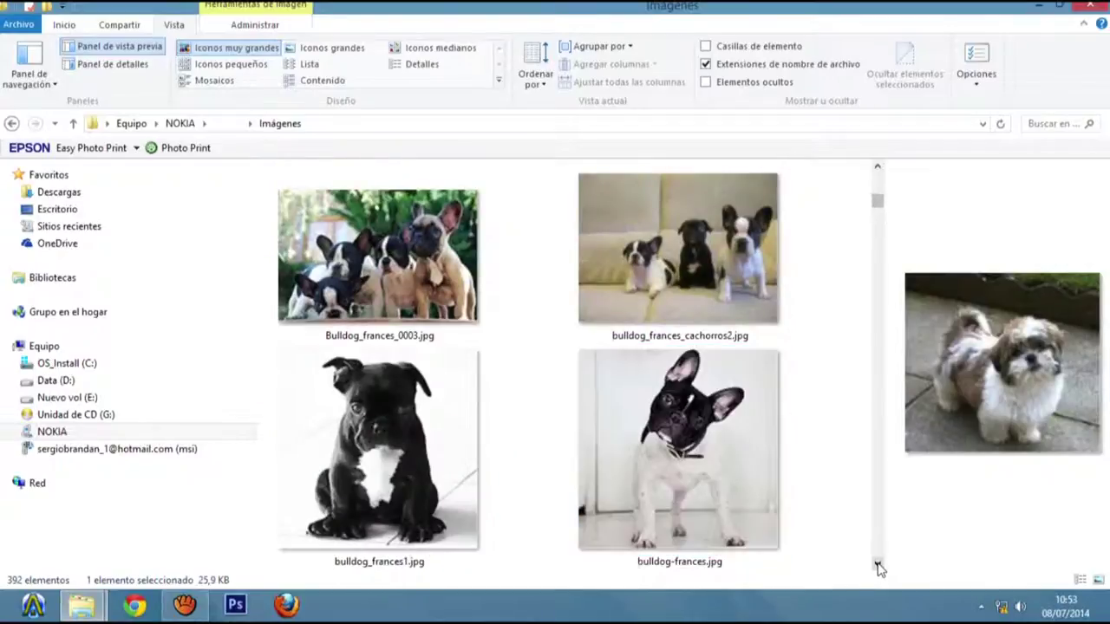
{"action": "left_click", "coordinate": [878, 566]}
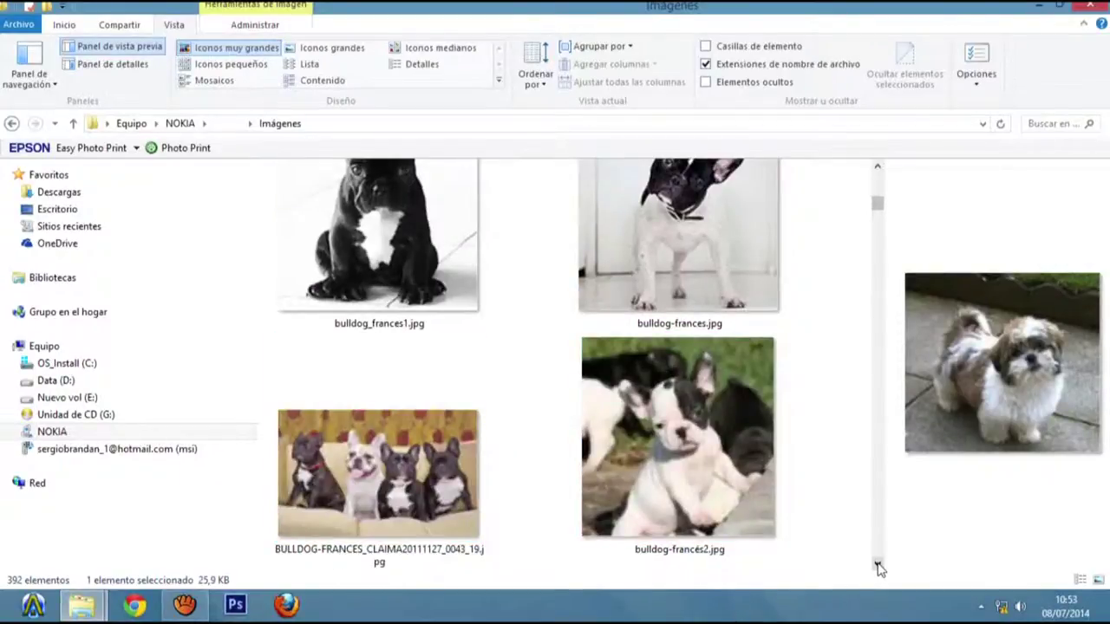
{"action": "left_click", "coordinate": [878, 565]}
{"action": "left_click", "coordinate": [878, 565]}
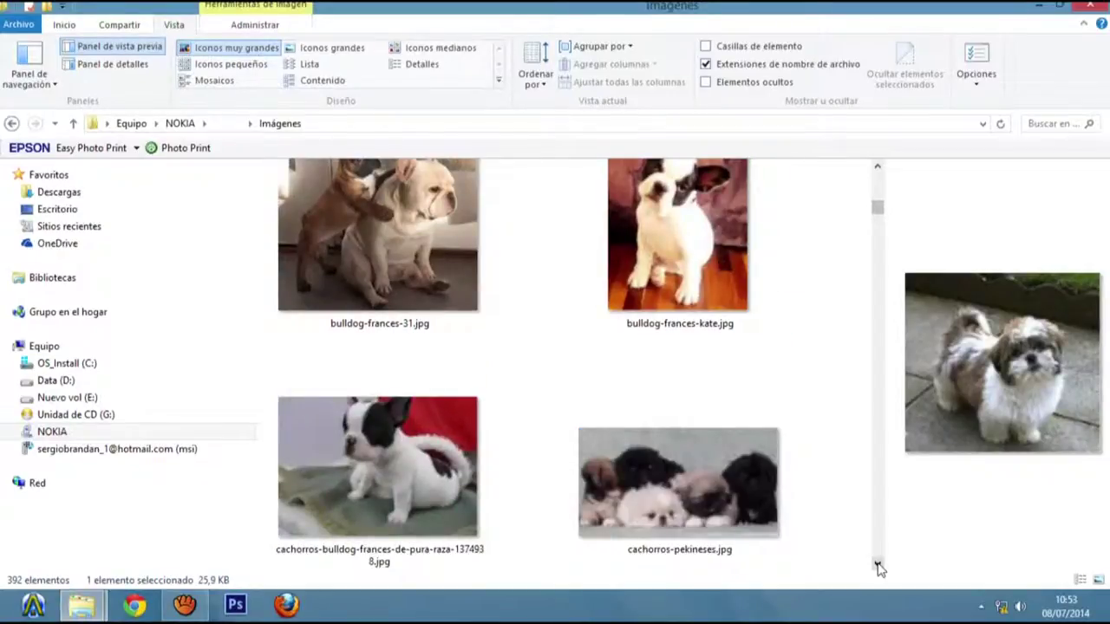
{"action": "left_click", "coordinate": [878, 565]}
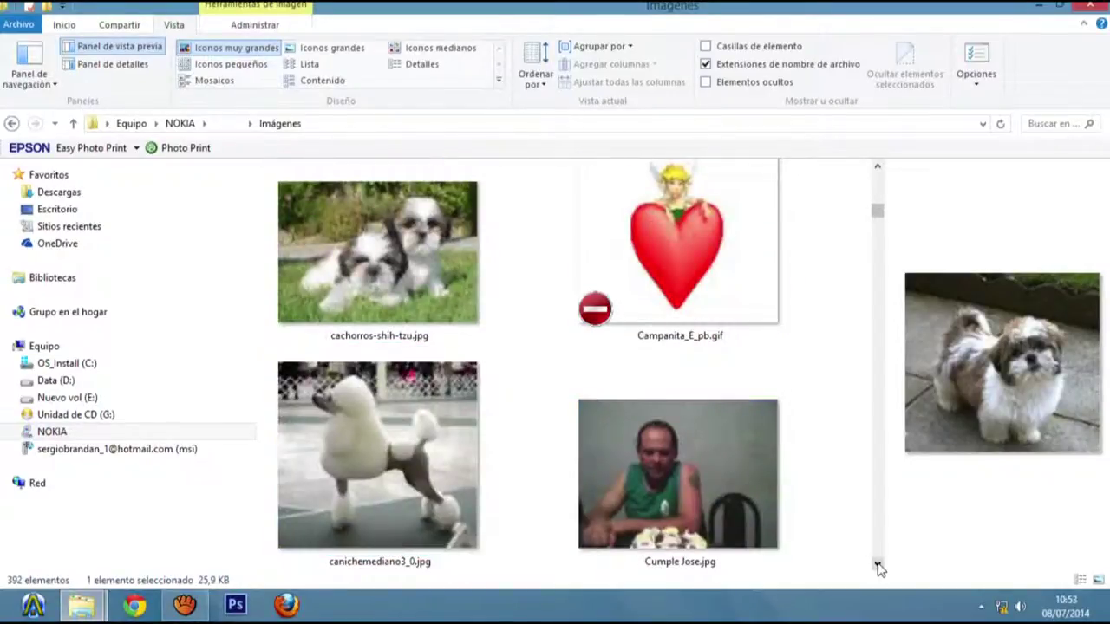
{"action": "left_click", "coordinate": [879, 565]}
{"action": "left_click", "coordinate": [878, 565]}
{"action": "left_click", "coordinate": [878, 565]}
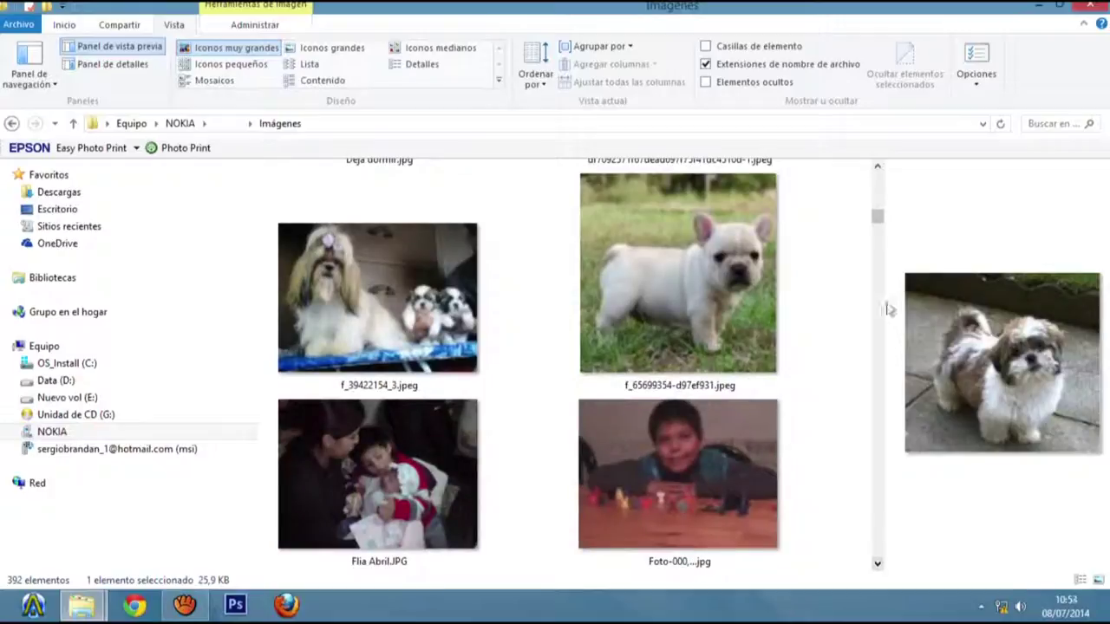
{"action": "left_click_drag", "start_coordinate": [877, 221], "coordinate": [881, 161]}
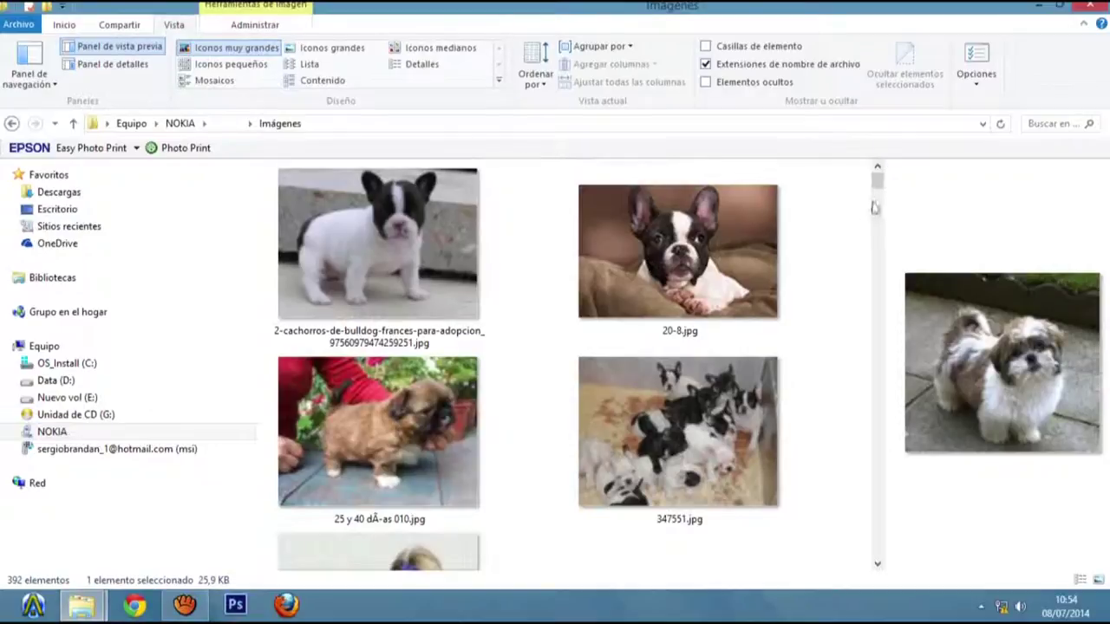
{"action": "left_click", "coordinate": [840, 220]}
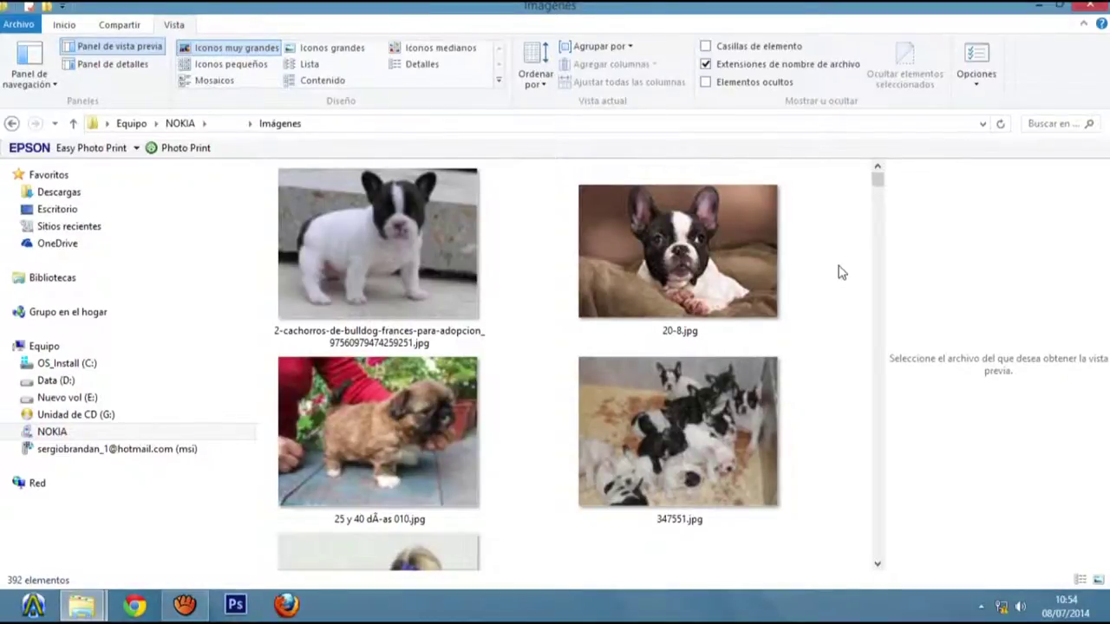
Select all files in the Imágenes folder, clear that selection, and briefly select only the first bulldog photo.
{"action": "left_click", "coordinate": [330, 286]}
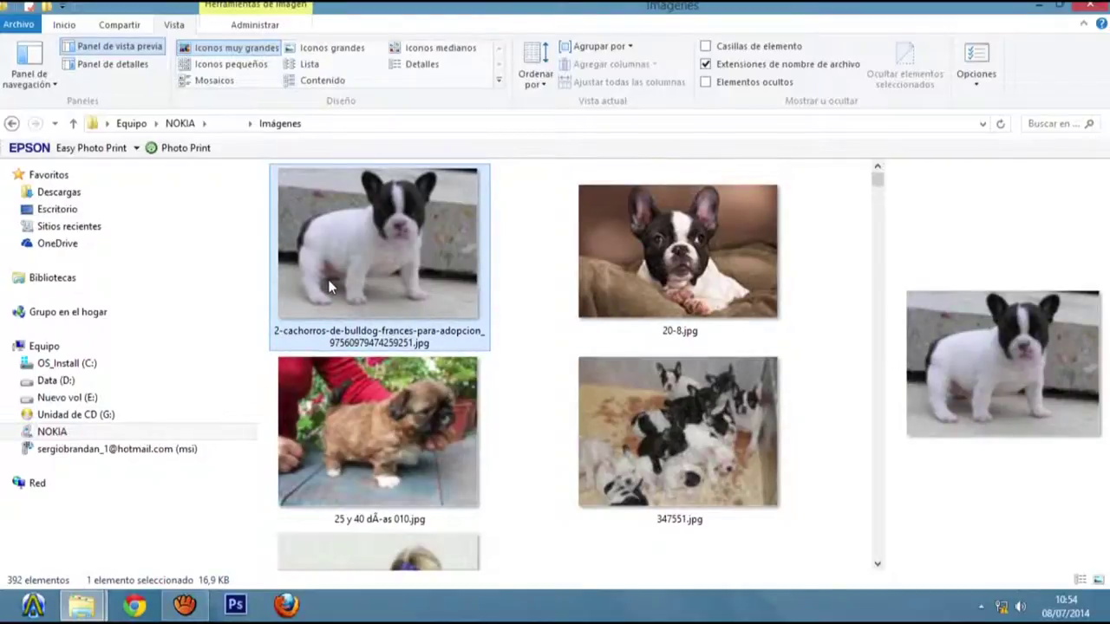
{"action": "key", "text": "ctrl+a"}
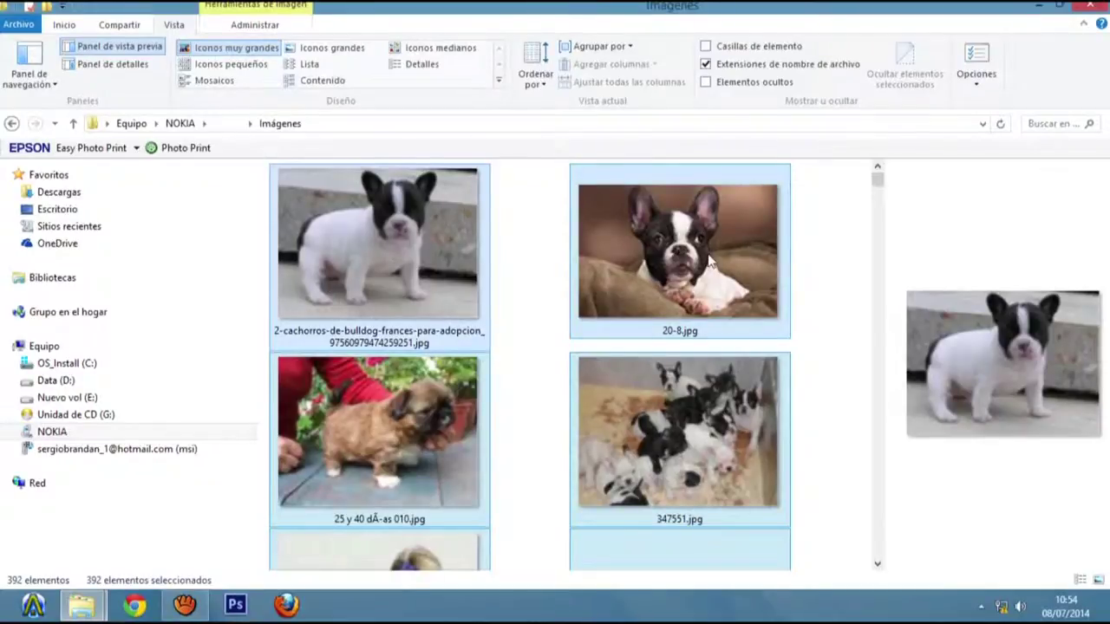
{"action": "left_click", "coordinate": [850, 338]}
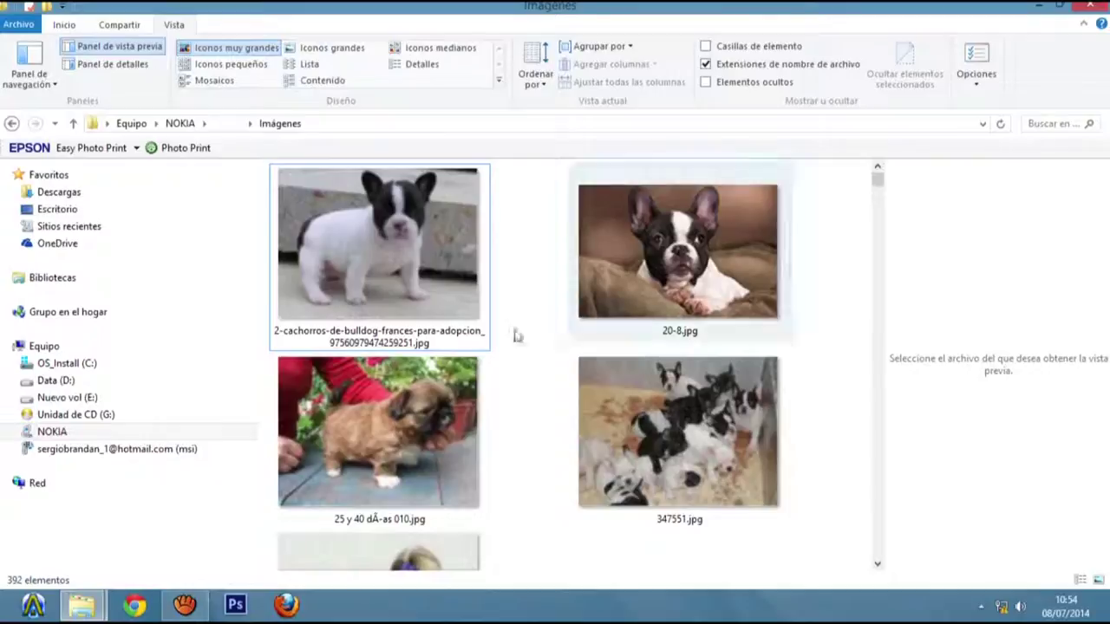
{"action": "left_click", "coordinate": [441, 266]}
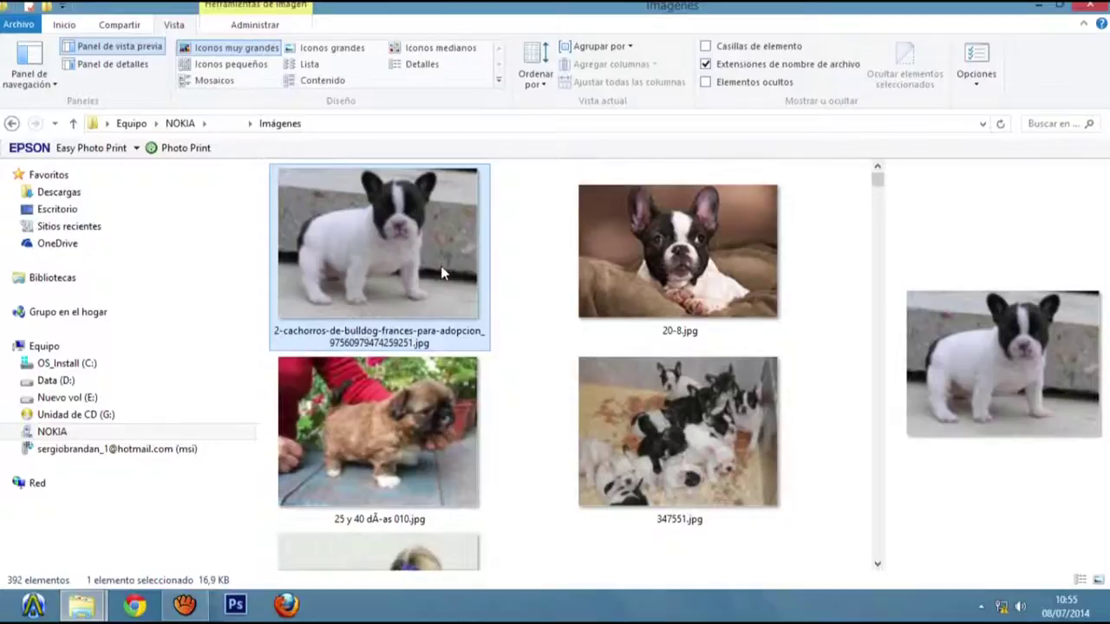
{"action": "left_click", "coordinate": [818, 434]}
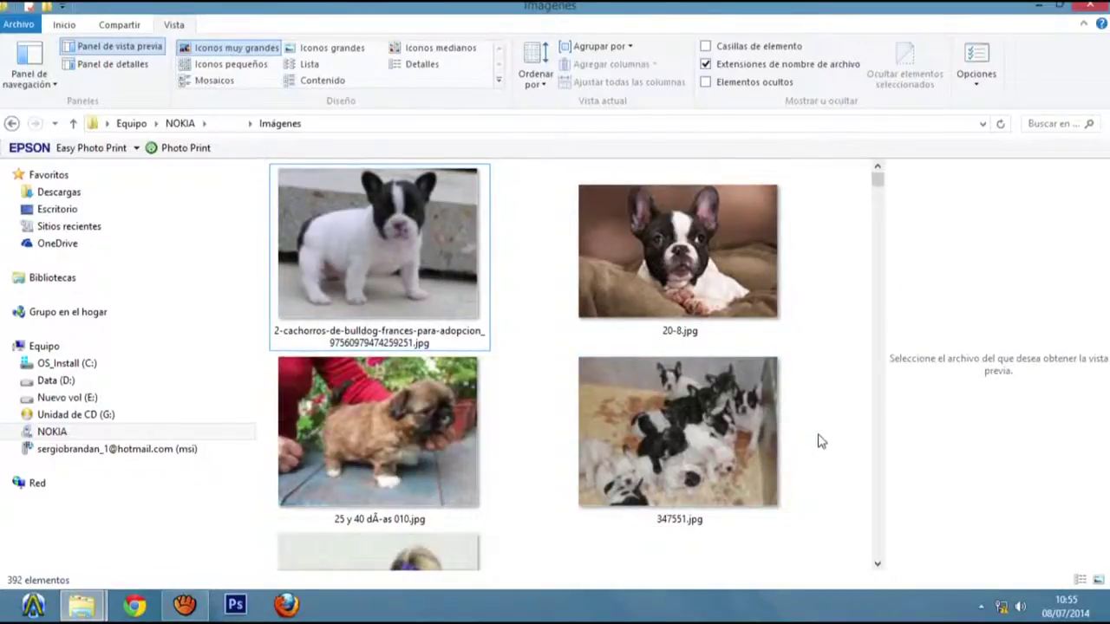
Select four non-adjacent images together: the first bulldog photo, the brown puppy photo below it, 9242839_1.jpg and the photo of three shih tzu puppies on a table.
{"action": "left_click", "coordinate": [408, 258]}
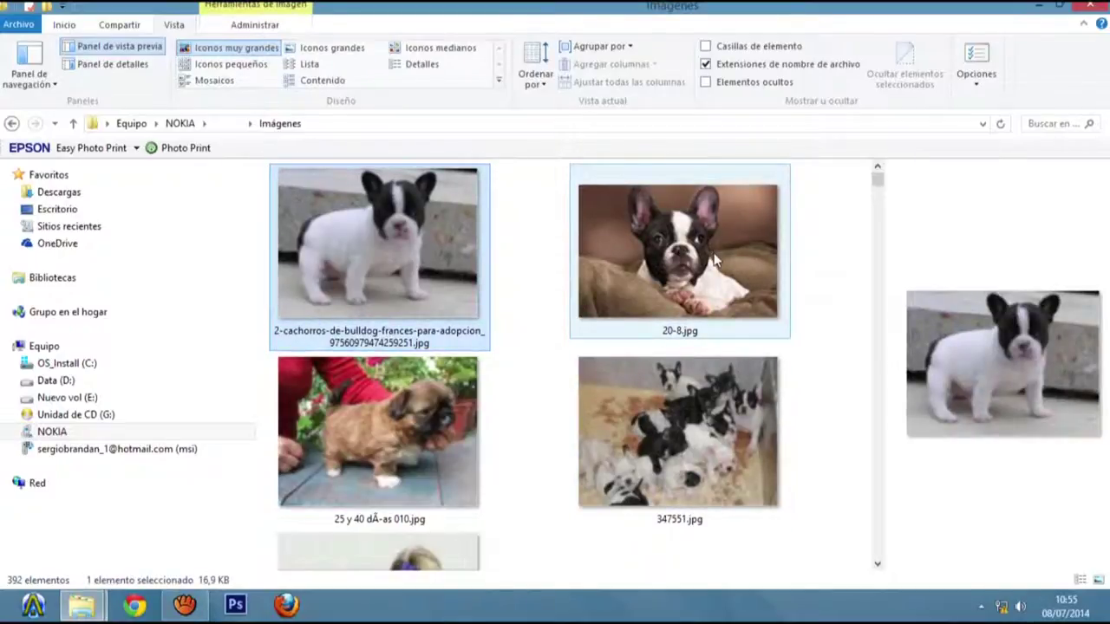
{"action": "left_click", "coordinate": [308, 480], "text": "ctrl"}
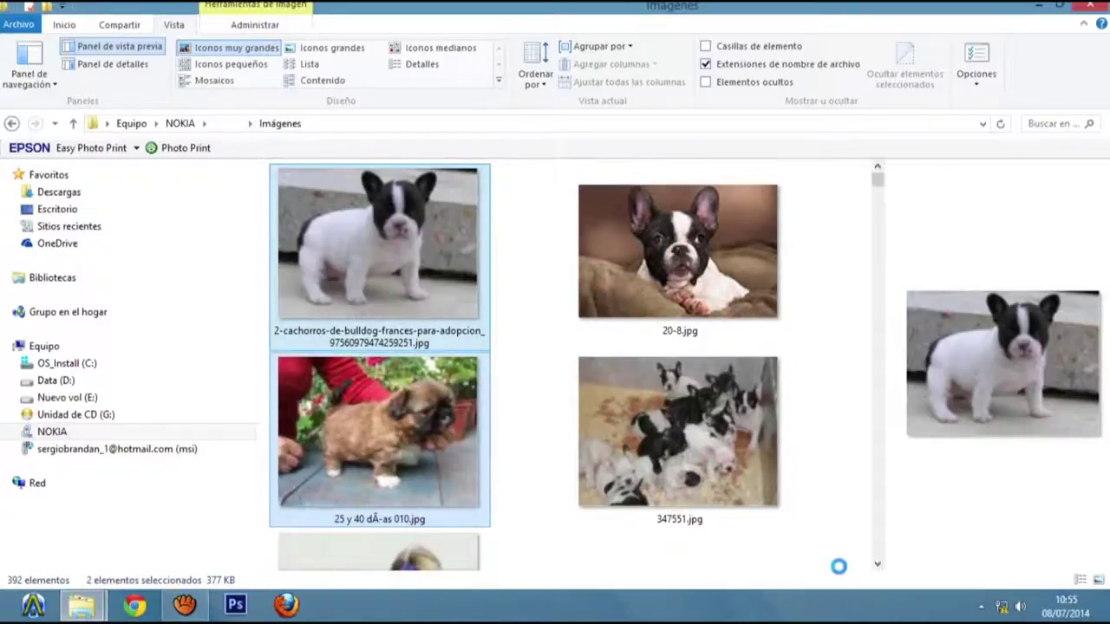
{"action": "left_click", "coordinate": [876, 564]}
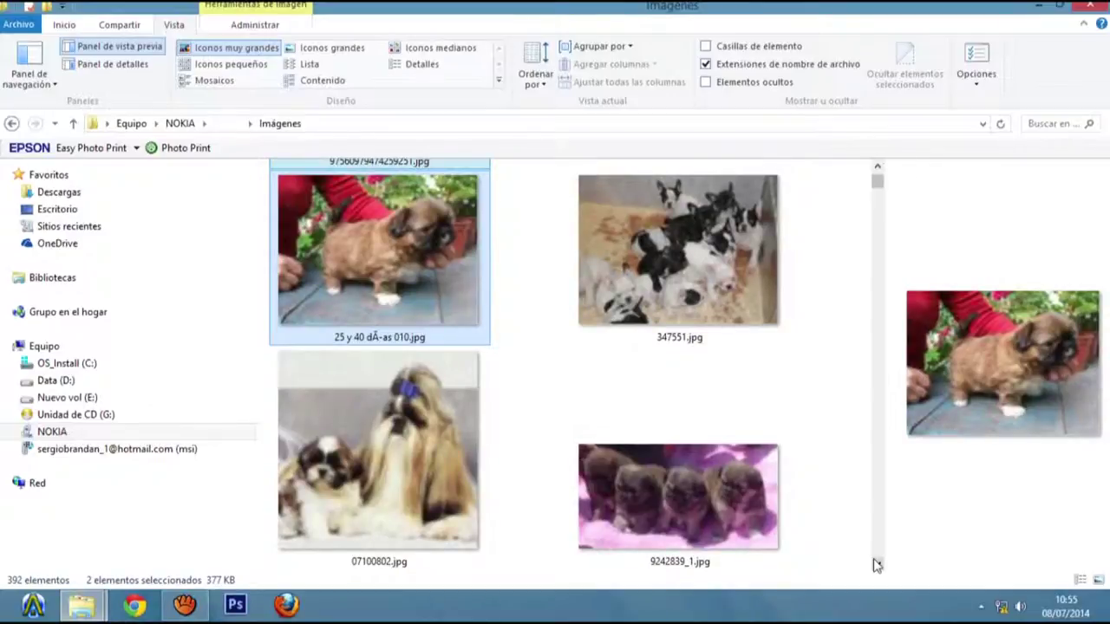
{"action": "left_click", "coordinate": [877, 564]}
{"action": "left_click", "coordinate": [678, 278], "text": "ctrl"}
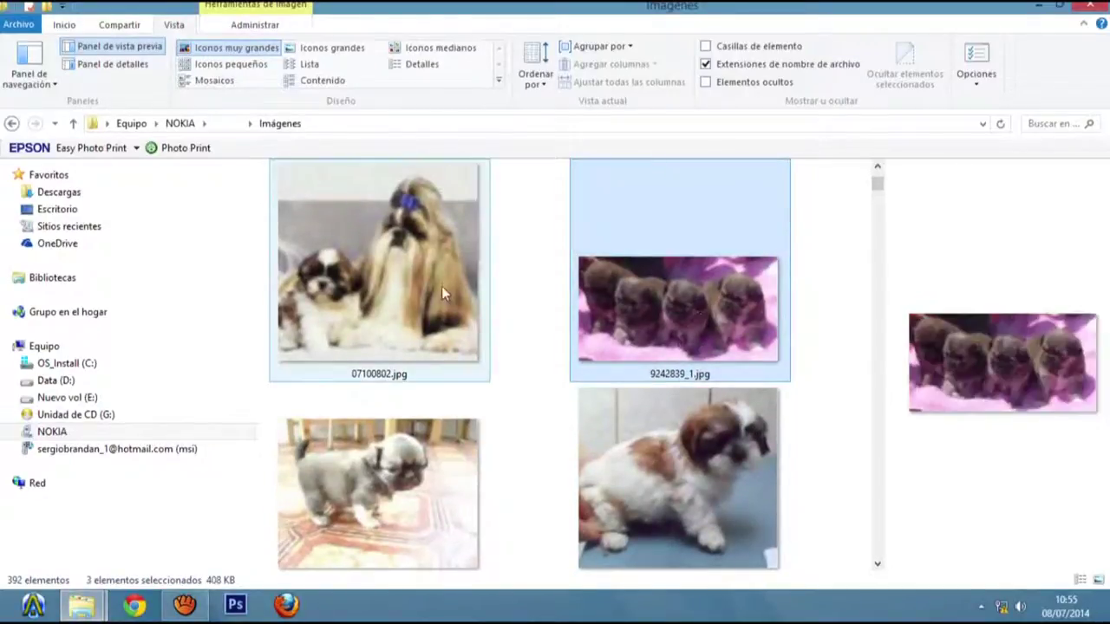
{"action": "left_click", "coordinate": [877, 564]}
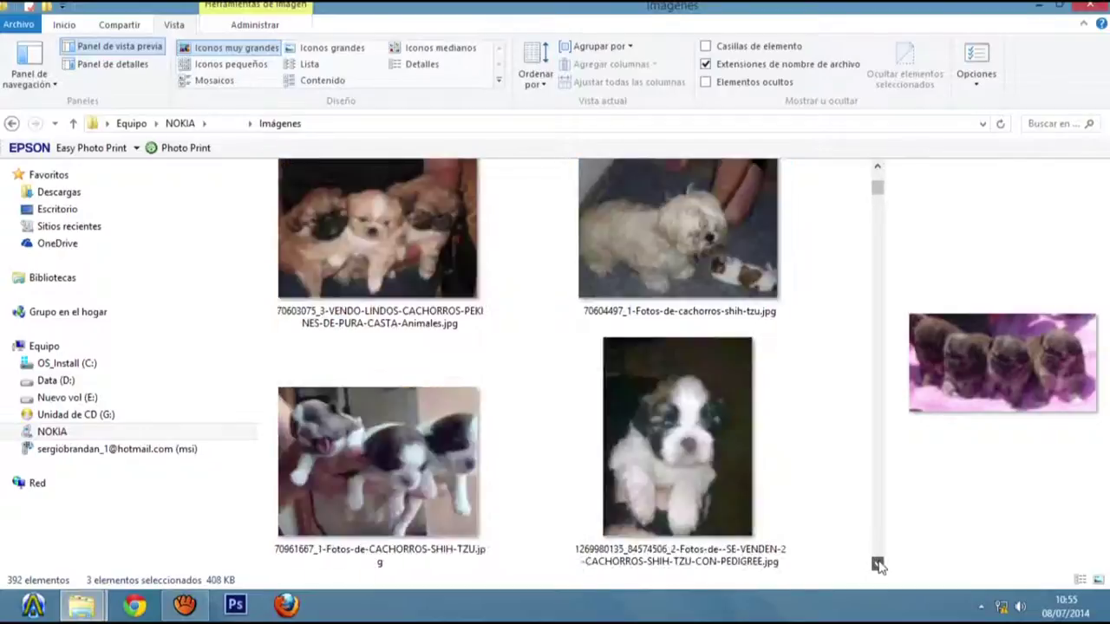
{"action": "left_click", "coordinate": [876, 564]}
{"action": "left_click", "coordinate": [425, 418], "text": "ctrl"}
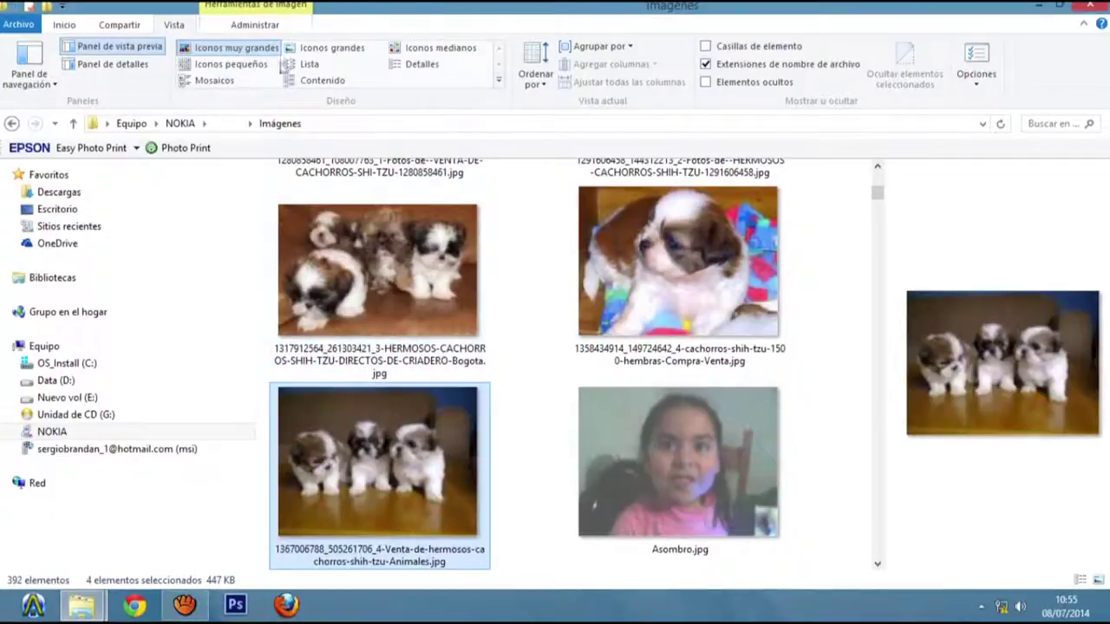
Switch the thumbnails to large icons and add bulldog_frances1.jpg, bulldog-frances-kate.jpg, f_65699354-d97ef931.jpeg and the cachorros-bulldog-frances-de-pura-raza photo to the selection.
{"action": "left_click", "coordinate": [340, 65]}
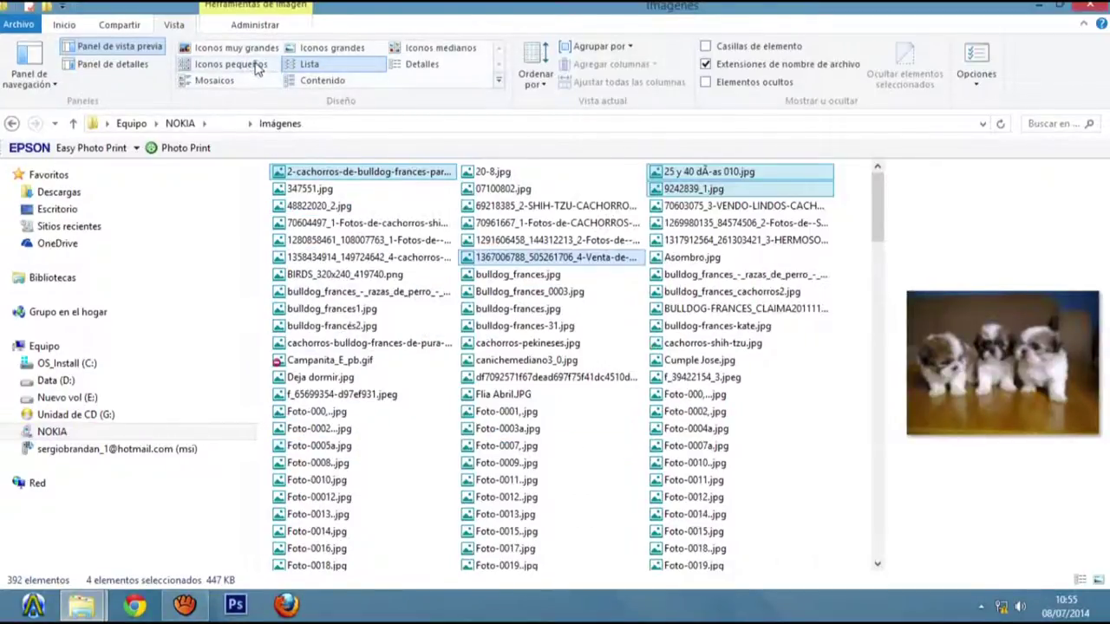
{"action": "left_click", "coordinate": [304, 50]}
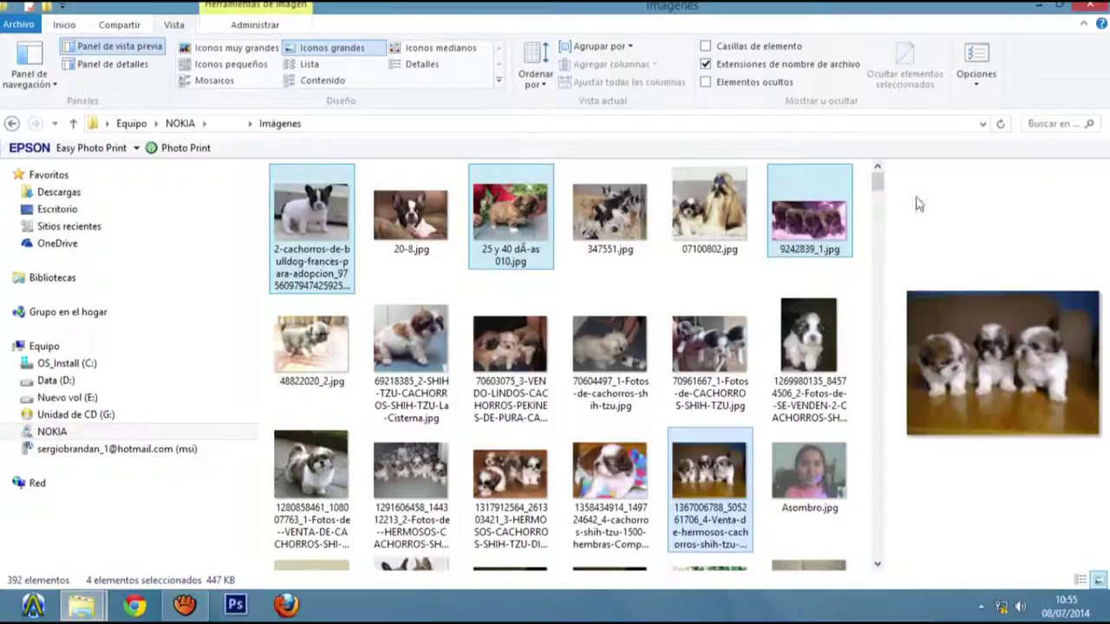
{"action": "left_click_drag", "start_coordinate": [878, 183], "coordinate": [876, 205]}
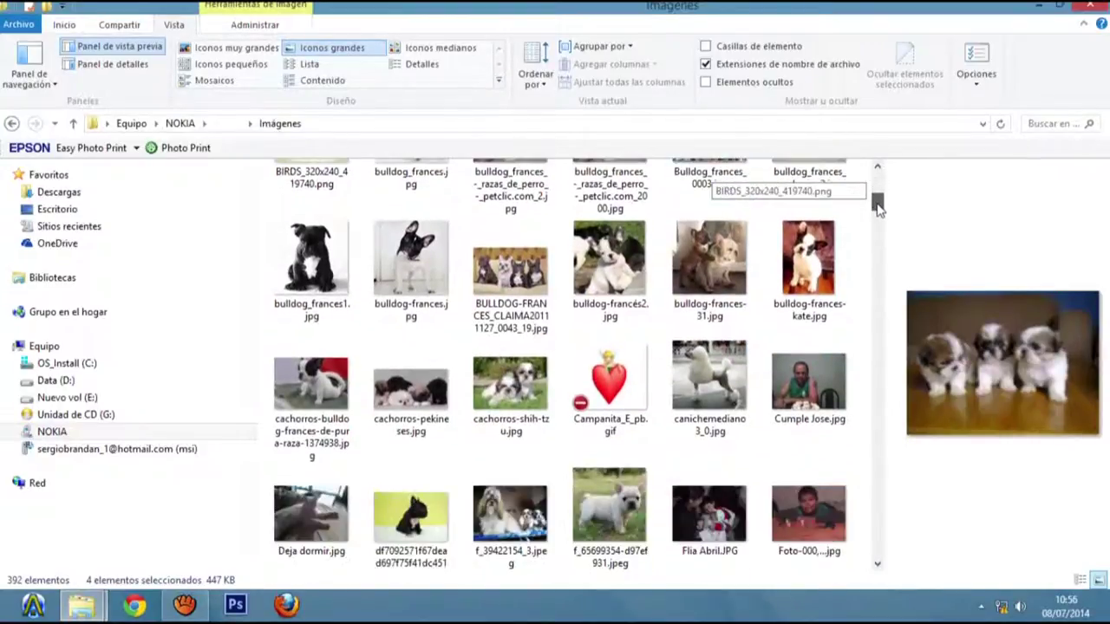
{"action": "left_click", "coordinate": [288, 269], "text": "ctrl"}
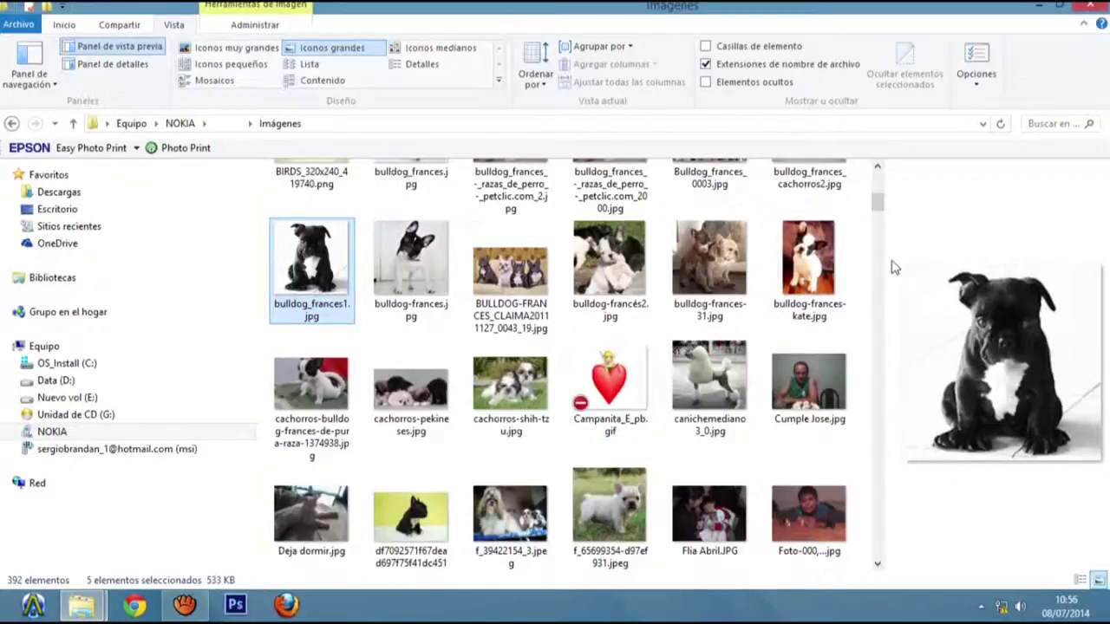
{"action": "left_click", "coordinate": [808, 260], "text": "ctrl"}
{"action": "scroll", "coordinate": [614, 513], "scroll_direction": "down", "scroll_amount": 1}
{"action": "left_click", "coordinate": [613, 513], "text": "ctrl"}
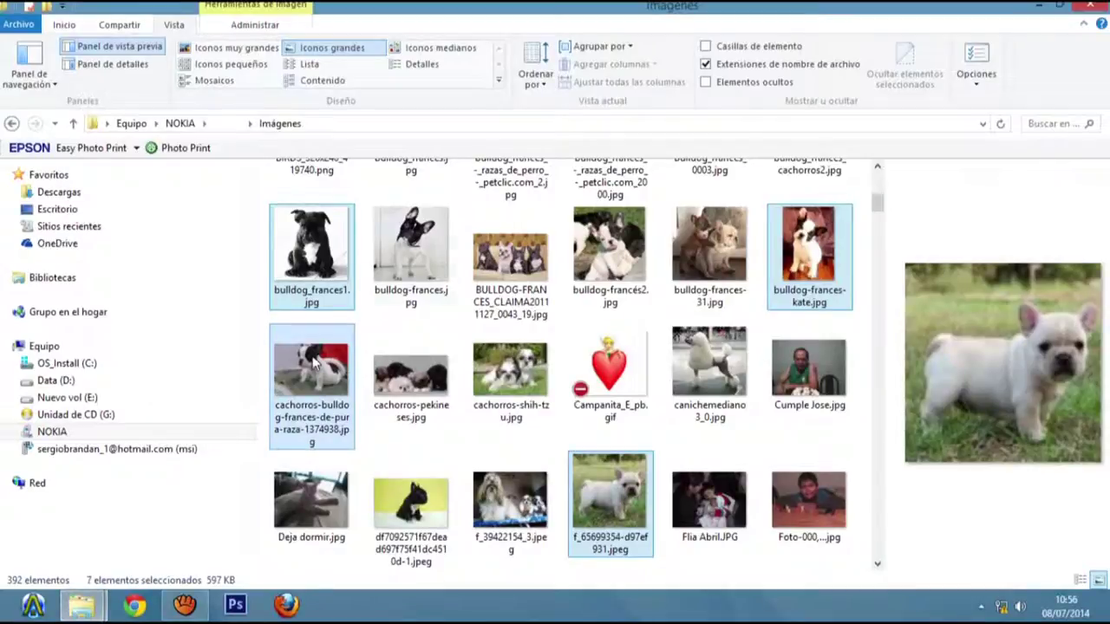
{"action": "left_click", "coordinate": [315, 364], "text": "ctrl"}
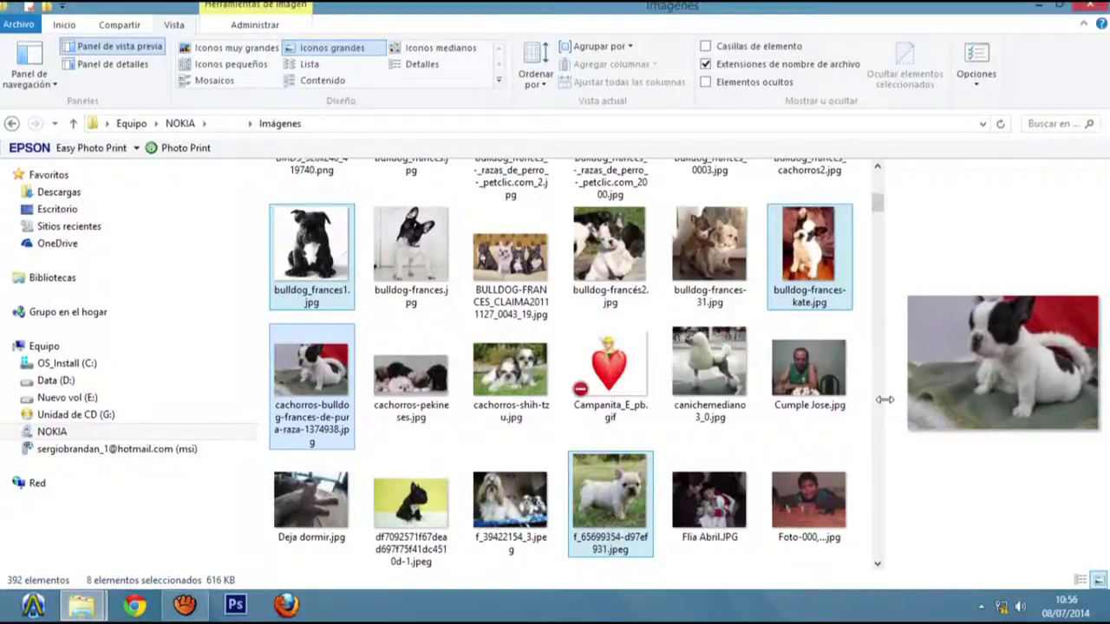
Copy the selected photos and minimize the phone's folder to reveal the empty destination folder on the computer.
{"action": "right_click", "coordinate": [606, 517]}
{"action": "left_click", "coordinate": [669, 435]}
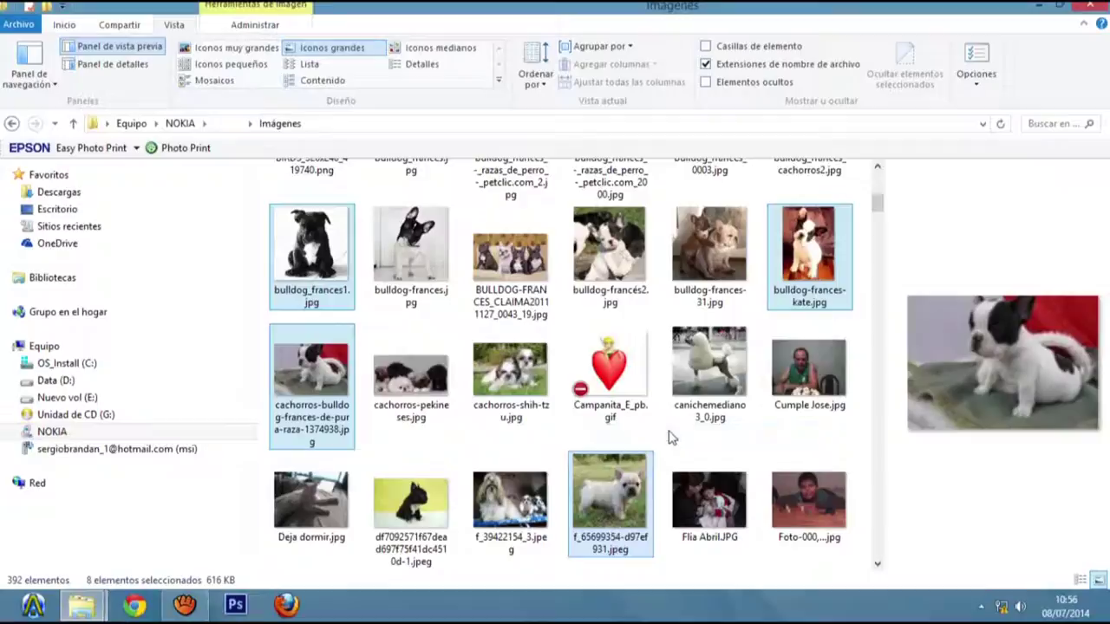
{"action": "left_click", "coordinate": [1039, 9]}
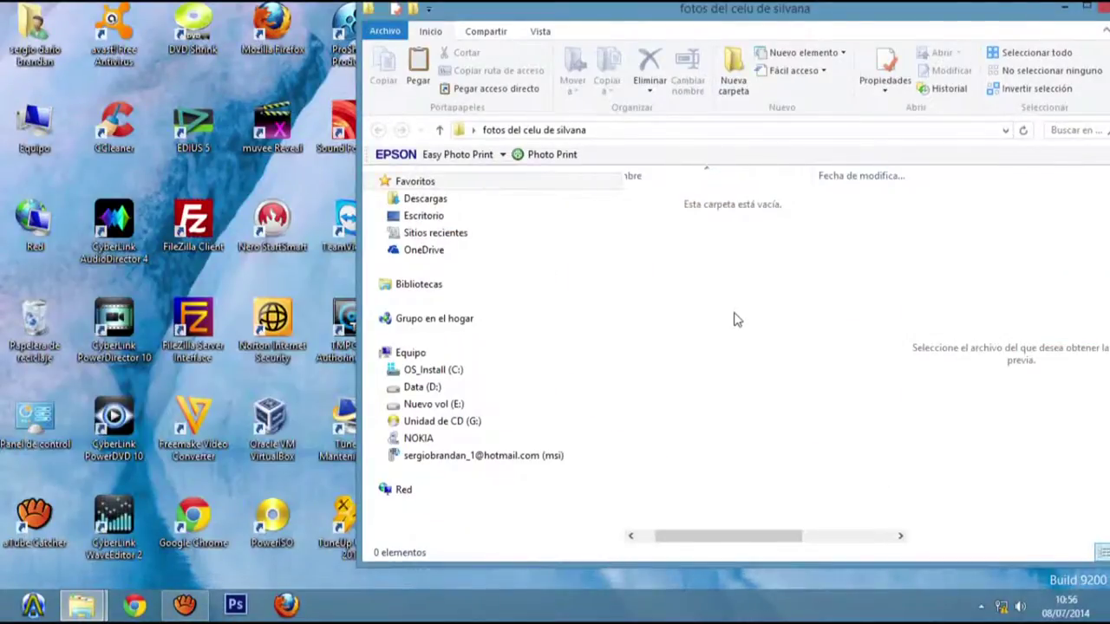
Paste the copied photos into the destination folder as shortcuts, and delete all of those shortcuts.
{"action": "right_click", "coordinate": [735, 320]}
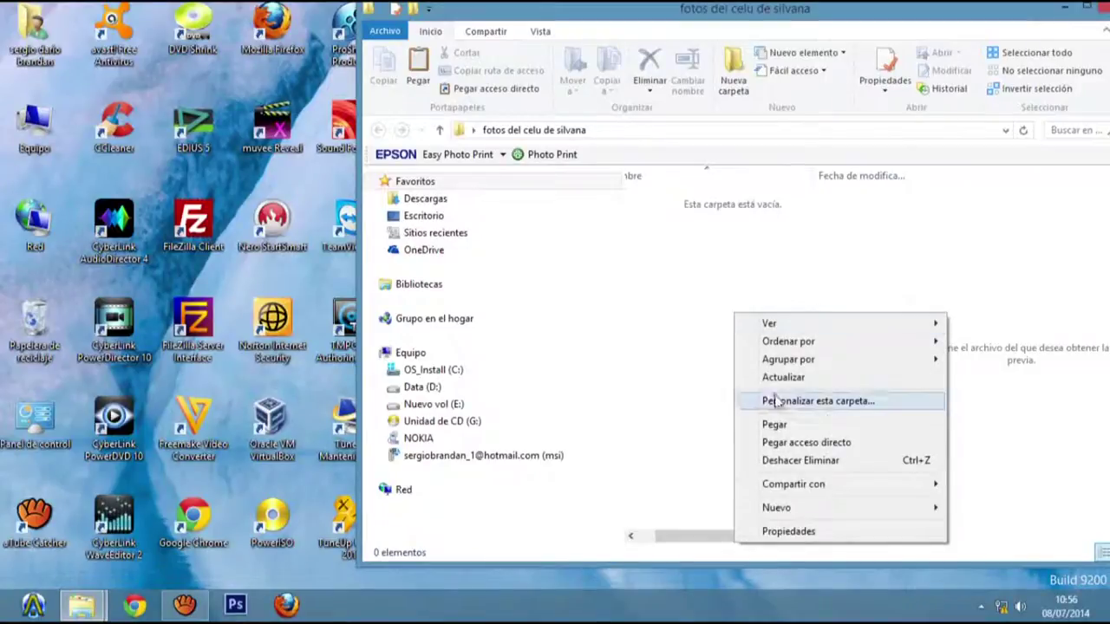
{"action": "left_click", "coordinate": [788, 442]}
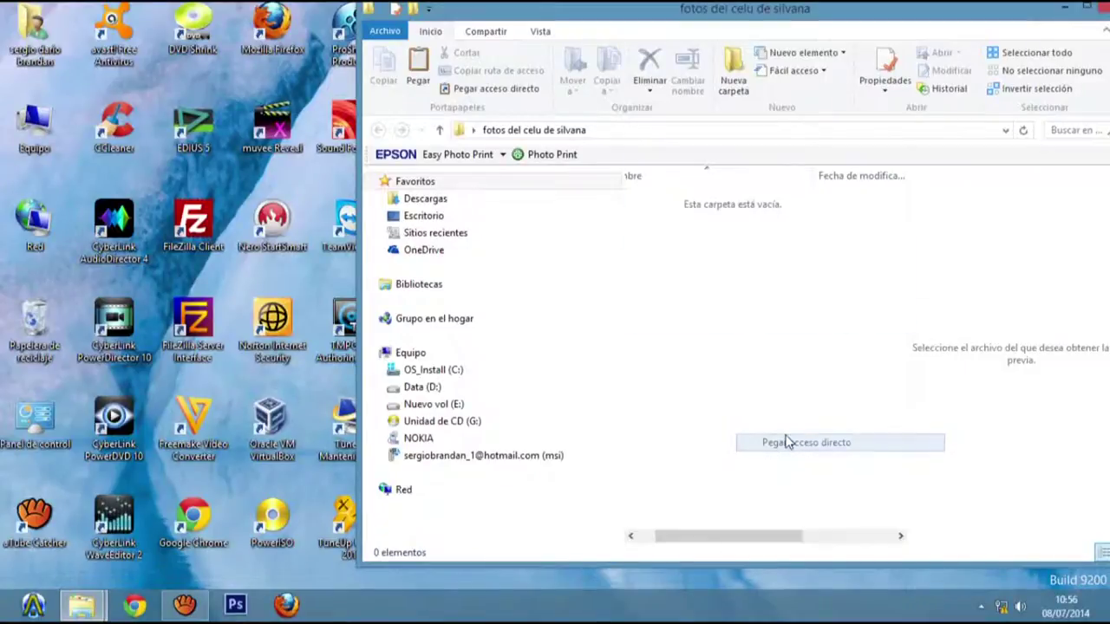
{"action": "left_click", "coordinate": [709, 403]}
{"action": "left_click_drag", "start_coordinate": [681, 422], "coordinate": [610, 165]}
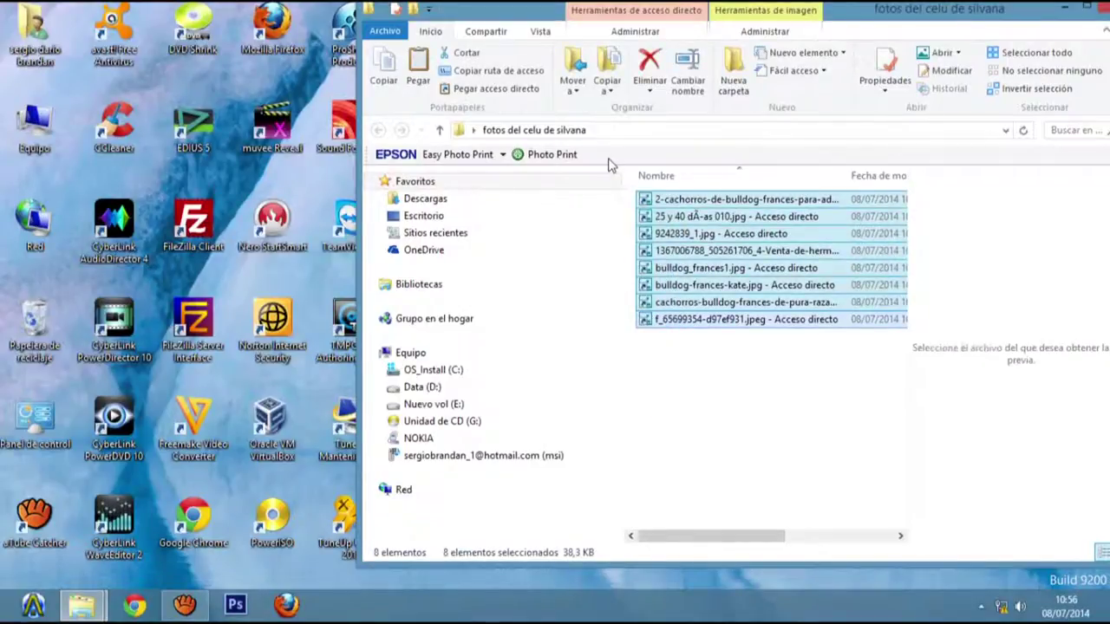
{"action": "key", "text": "Delete"}
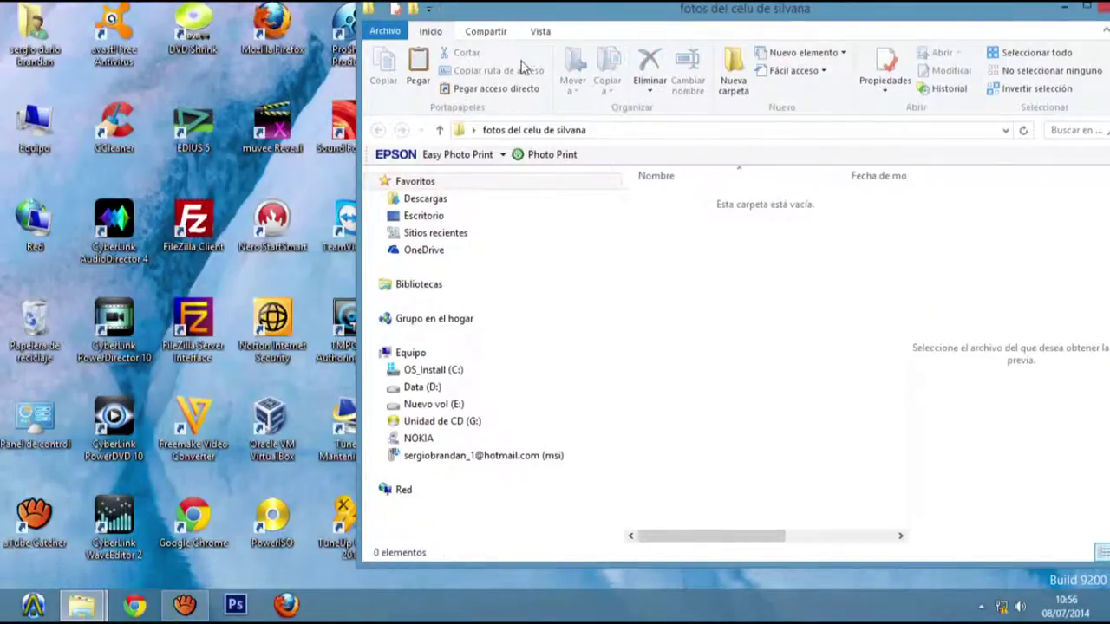
Paste the copied photos into the destination folder as real files and clear the selection.
{"action": "right_click", "coordinate": [684, 269]}
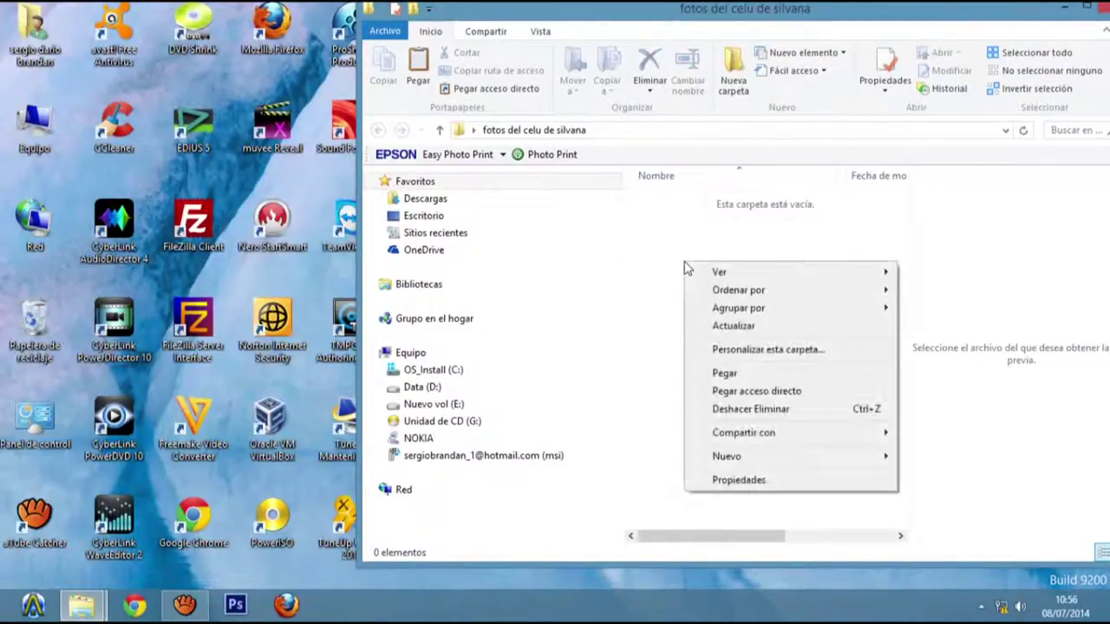
{"action": "left_click", "coordinate": [749, 379]}
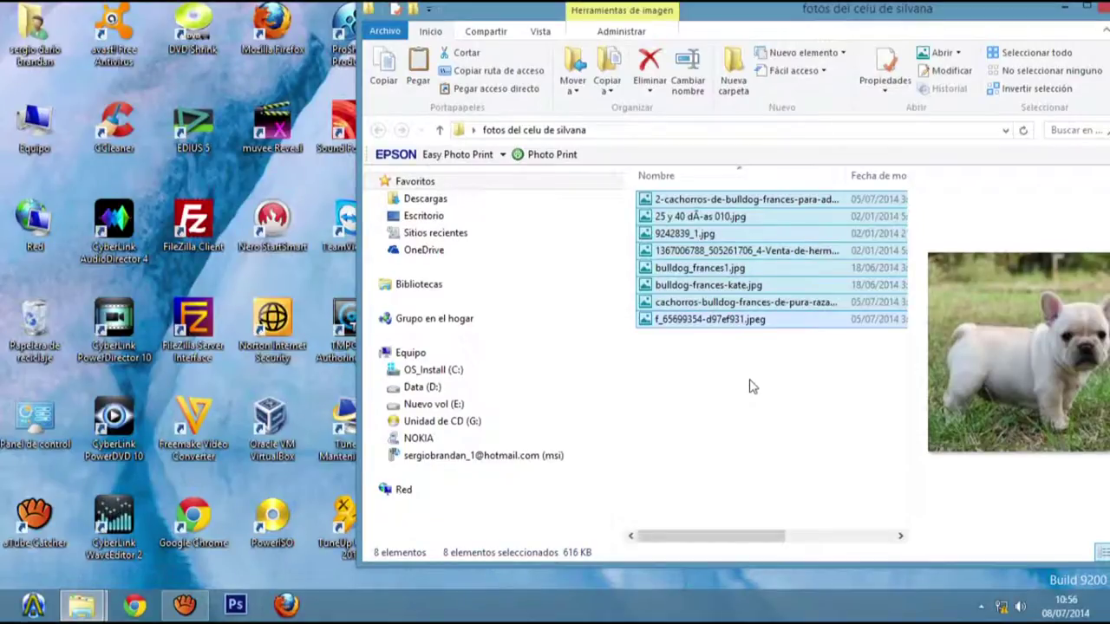
{"action": "left_click", "coordinate": [753, 385]}
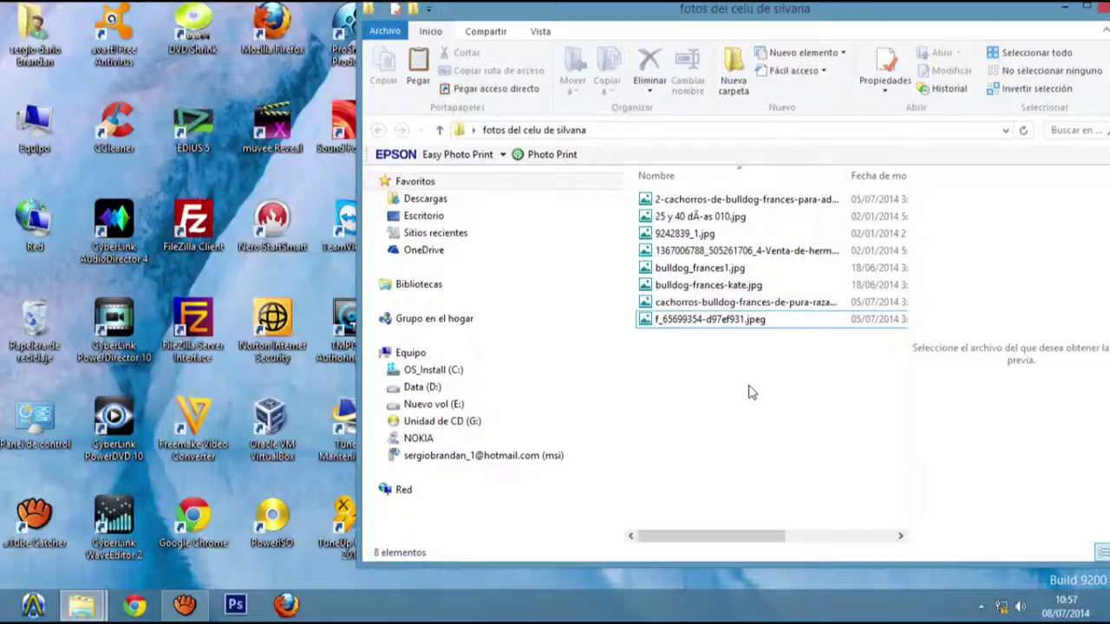
{"action": "right_click", "coordinate": [751, 392]}
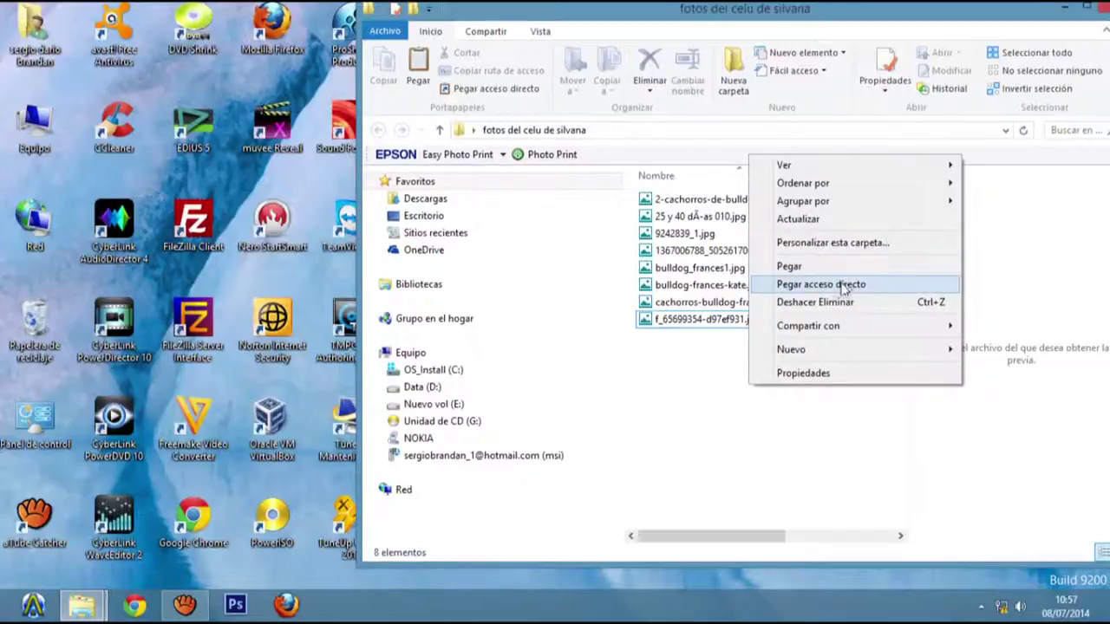
{"action": "left_click", "coordinate": [736, 413]}
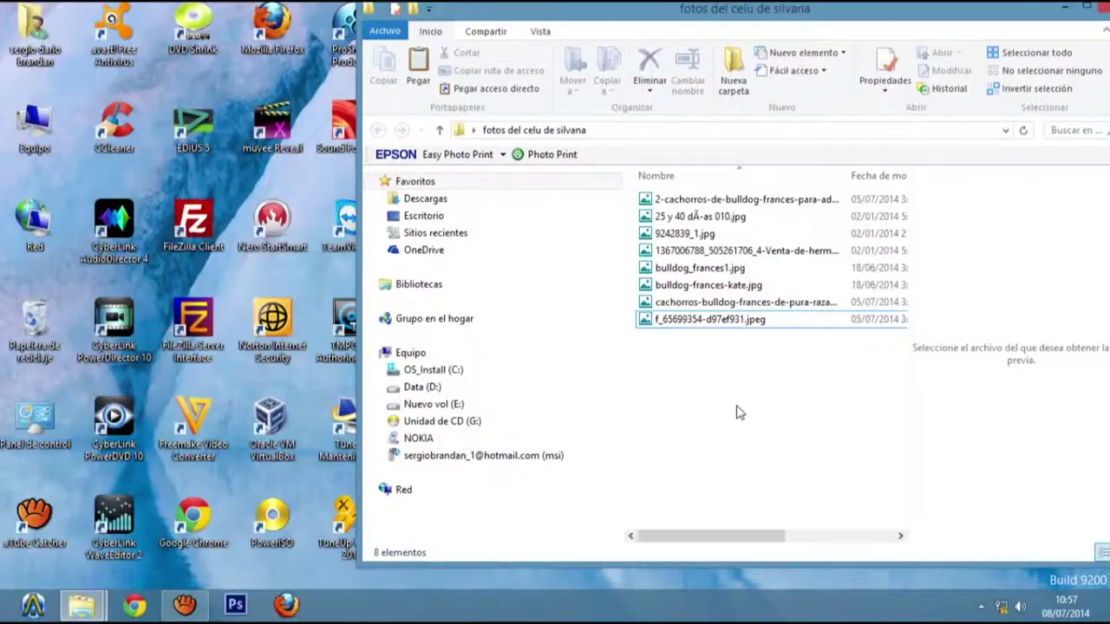
Return to the phone's Imágenes folder and preview foto0306.jpg and IMG-20131017-WA0001.jpg individually.
{"action": "left_click", "coordinate": [84, 609]}
{"action": "left_click", "coordinate": [151, 468]}
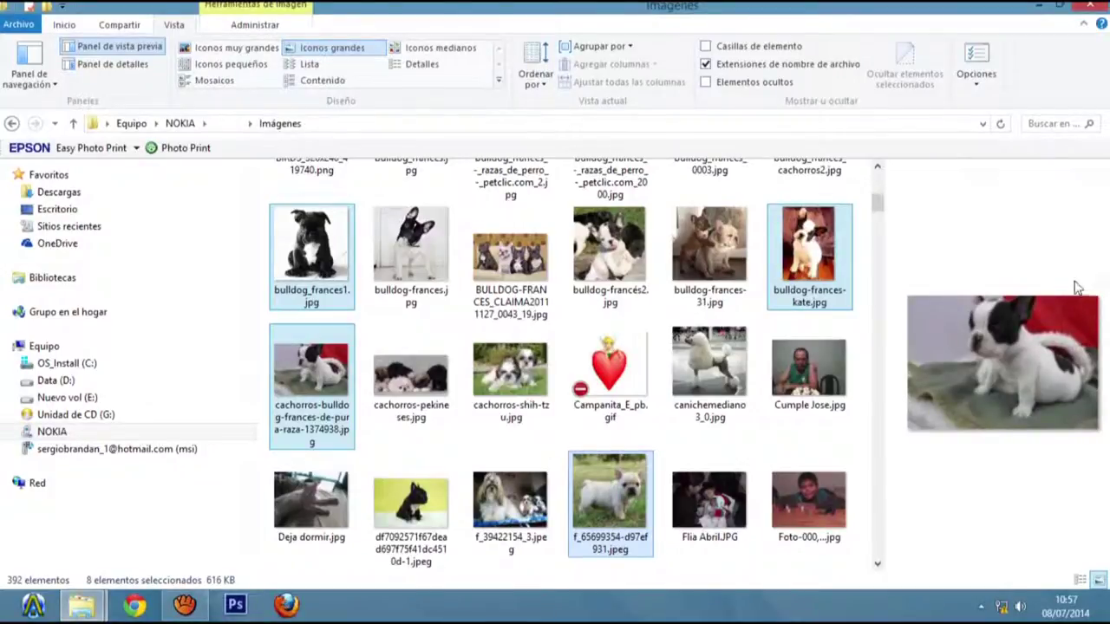
{"action": "left_click_drag", "start_coordinate": [878, 206], "coordinate": [877, 443]}
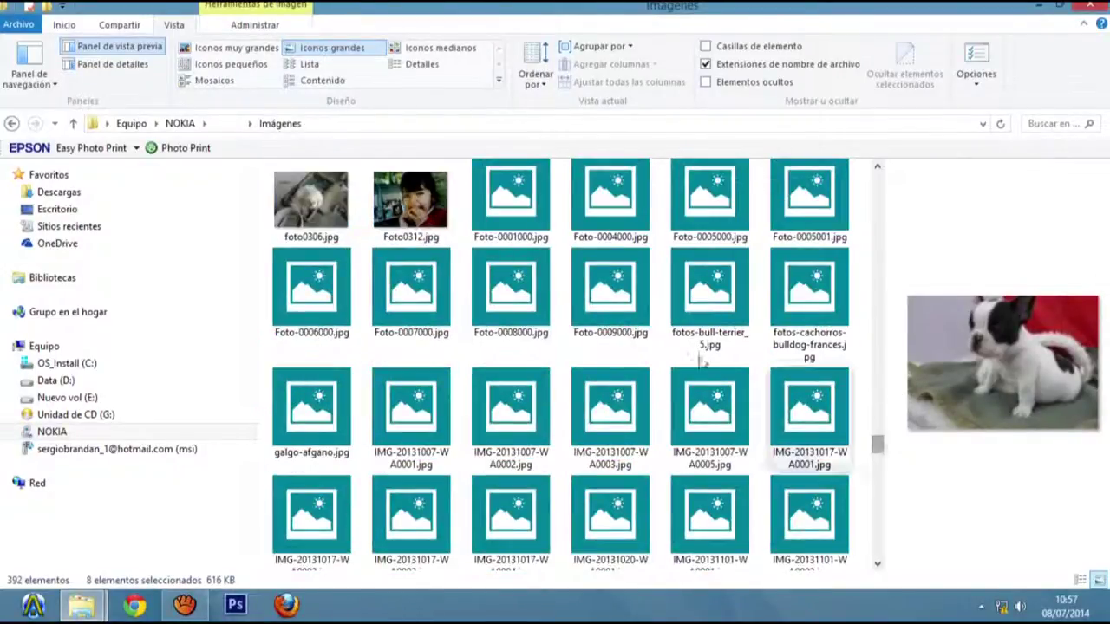
{"action": "left_click", "coordinate": [287, 177]}
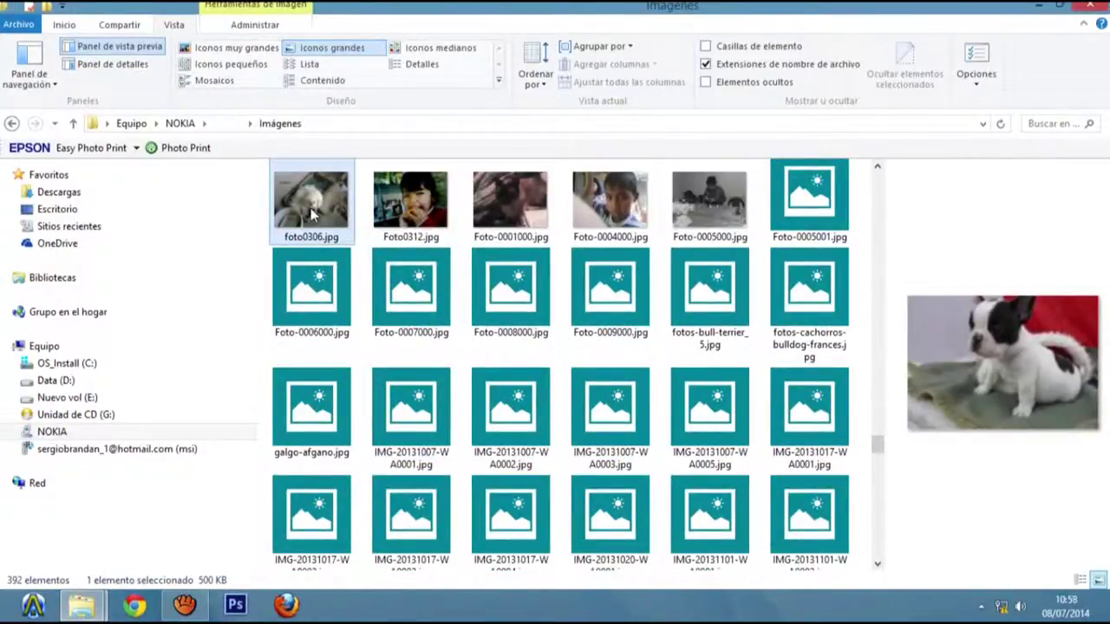
{"action": "left_click", "coordinate": [808, 442]}
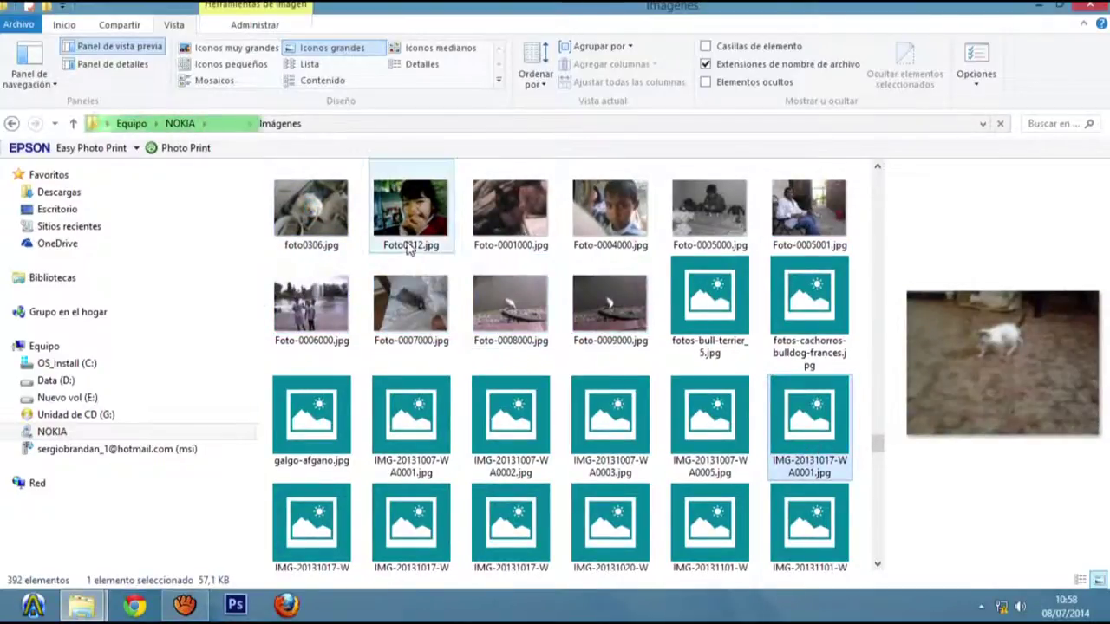
{"action": "left_click", "coordinate": [310, 217]}
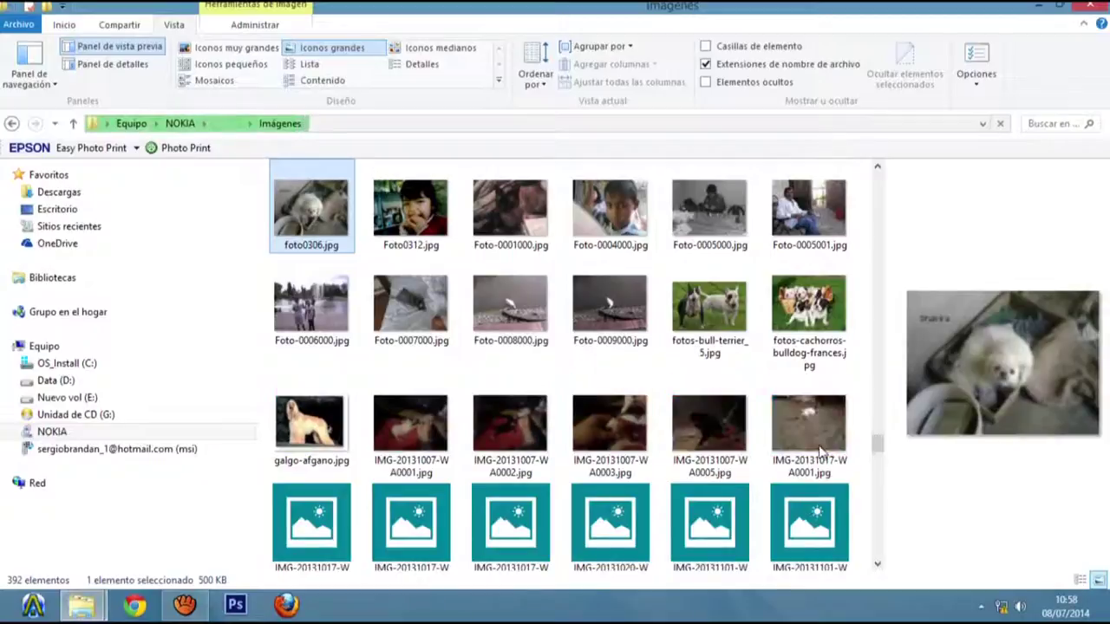
Select only foto0306.jpg and IMG-20131017-WA0001.jpg together, without the photos between them.
{"action": "left_click", "coordinate": [806, 439]}
{"action": "left_click", "coordinate": [314, 232]}
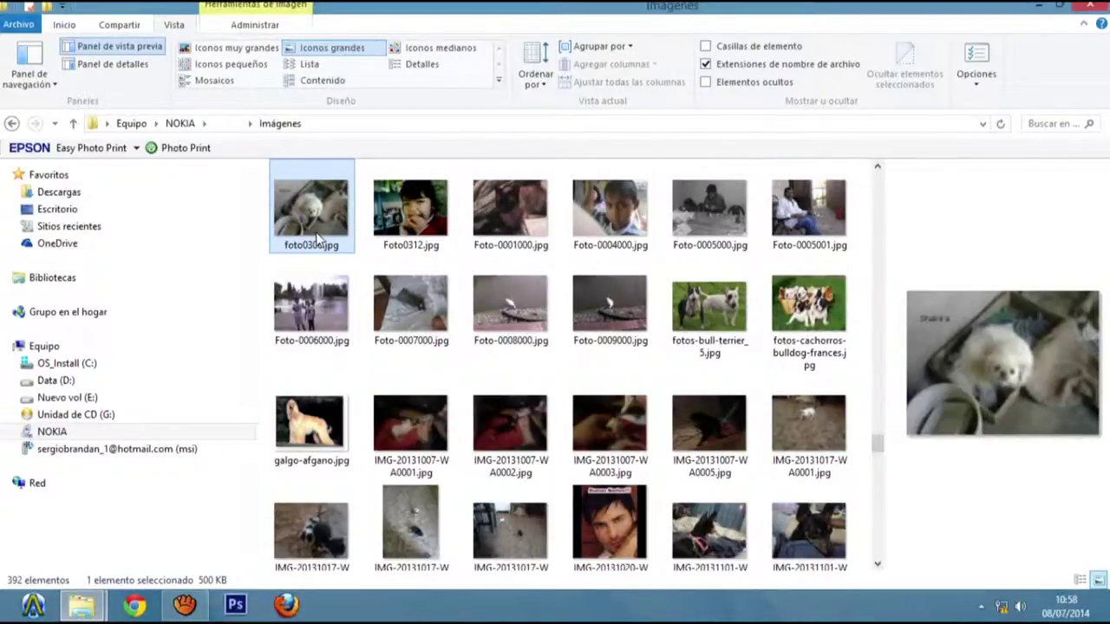
{"action": "left_click", "coordinate": [805, 424], "text": "ctrl"}
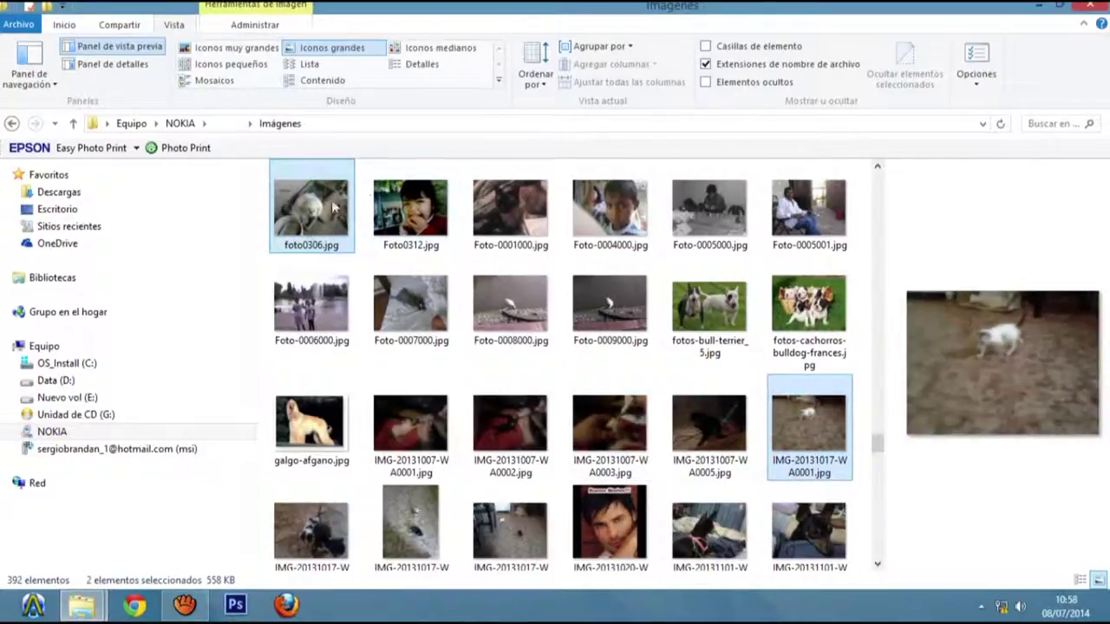
Select the continuous range from foto0306.jpg through IMG-20131017-WA0001.jpg, and replace it with the range from foto0306.jpg through Foto-0008000.jpg.
{"action": "left_click", "coordinate": [301, 234]}
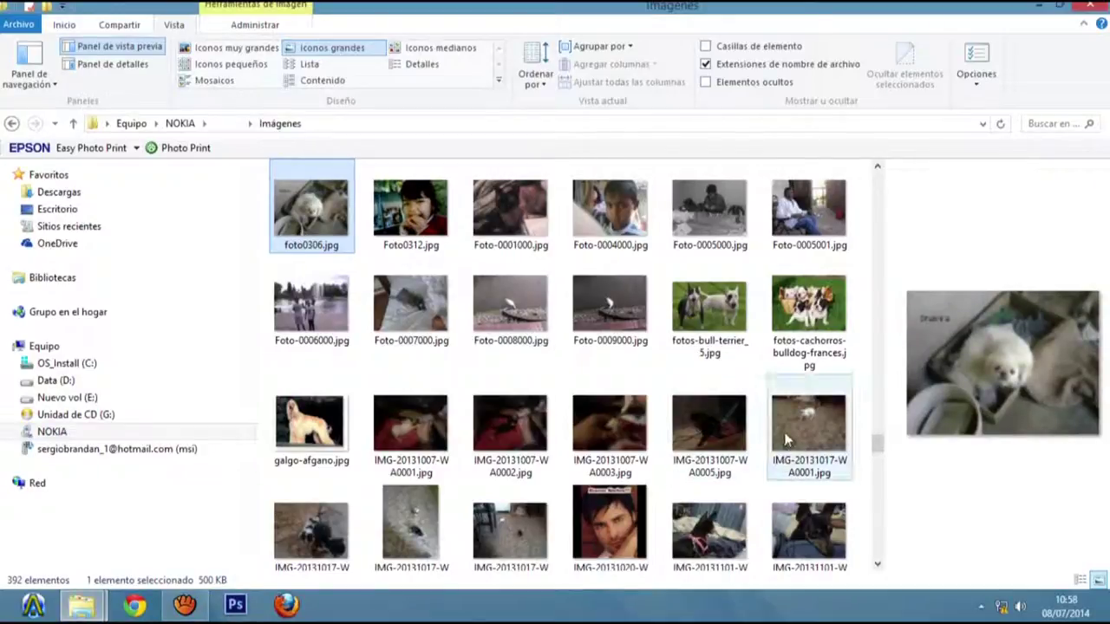
{"action": "mouse_move", "coordinate": [785, 440]}
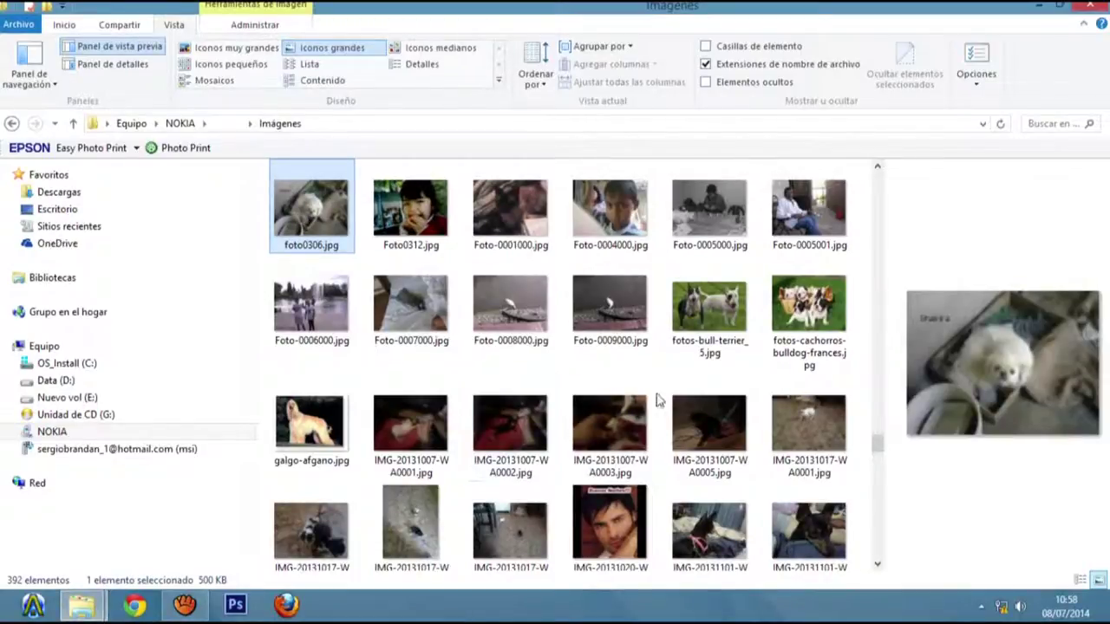
{"action": "left_click", "coordinate": [828, 438], "text": "shift"}
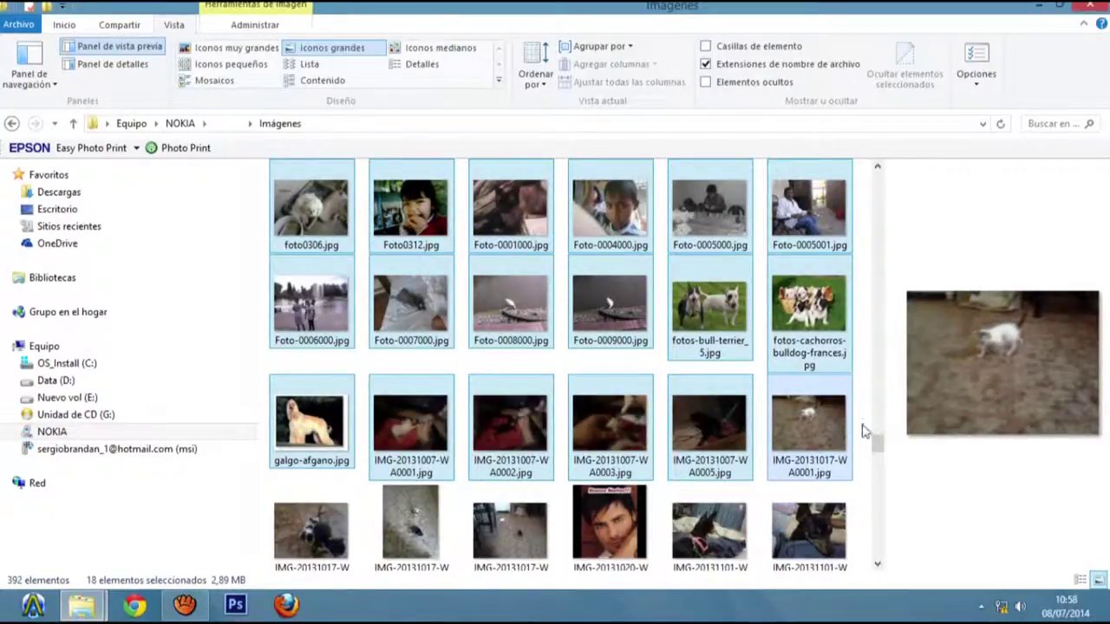
{"action": "left_click", "coordinate": [867, 435]}
{"action": "left_click", "coordinate": [319, 211]}
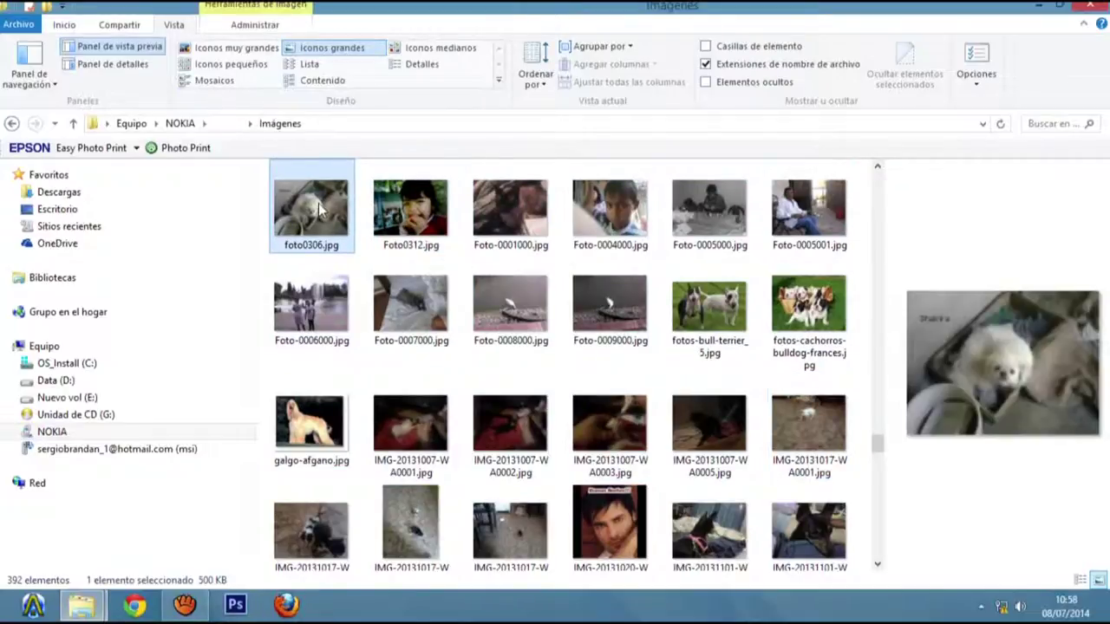
{"action": "left_click", "coordinate": [508, 299], "text": "shift"}
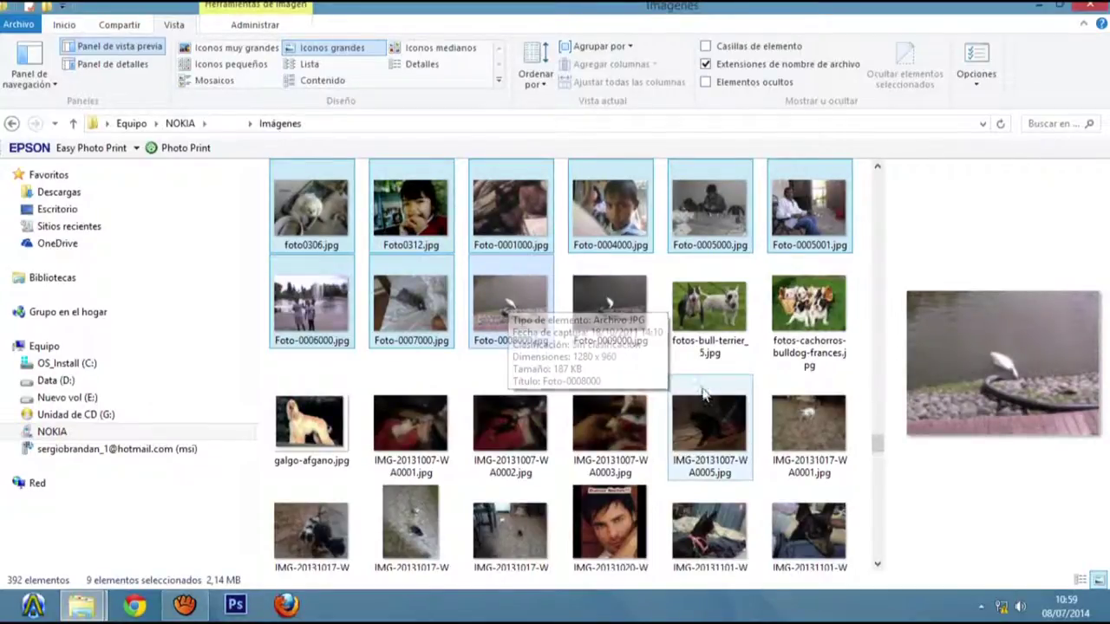
Select the continuous range of photos from IMG-20131020-WA0001.jpg through IMG-20131105-WA0001.jpg.
{"action": "scroll", "coordinate": [877, 445], "scroll_direction": "down", "scroll_amount": 3}
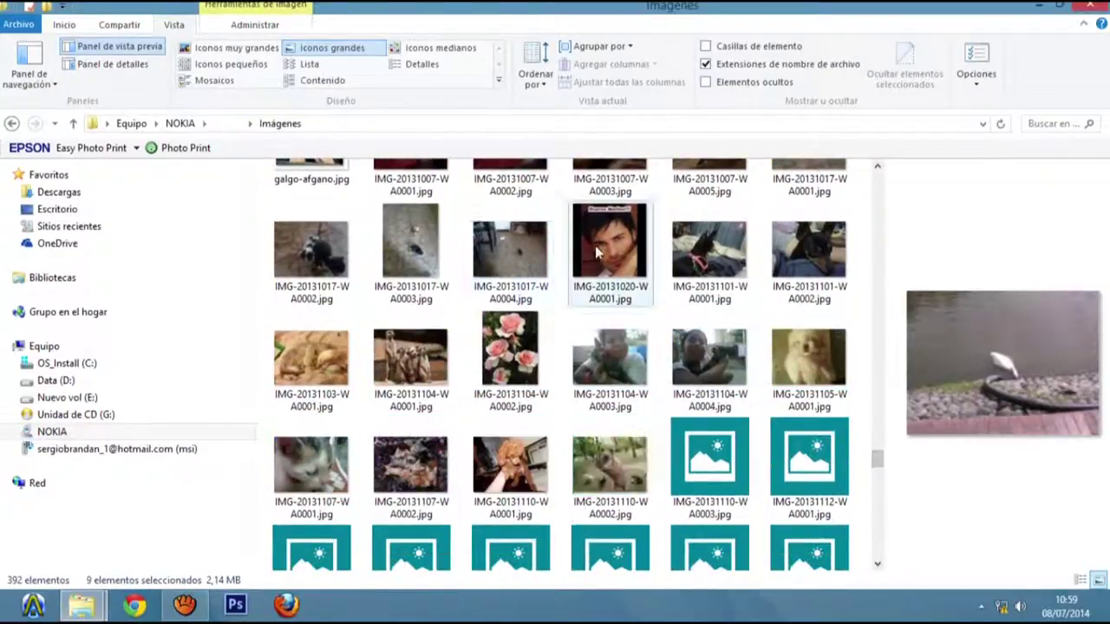
{"action": "mouse_move", "coordinate": [874, 460]}
{"action": "left_mouse_down"}
{"action": "mouse_move", "coordinate": [873, 471]}
{"action": "mouse_move", "coordinate": [875, 455]}
{"action": "left_mouse_up"}
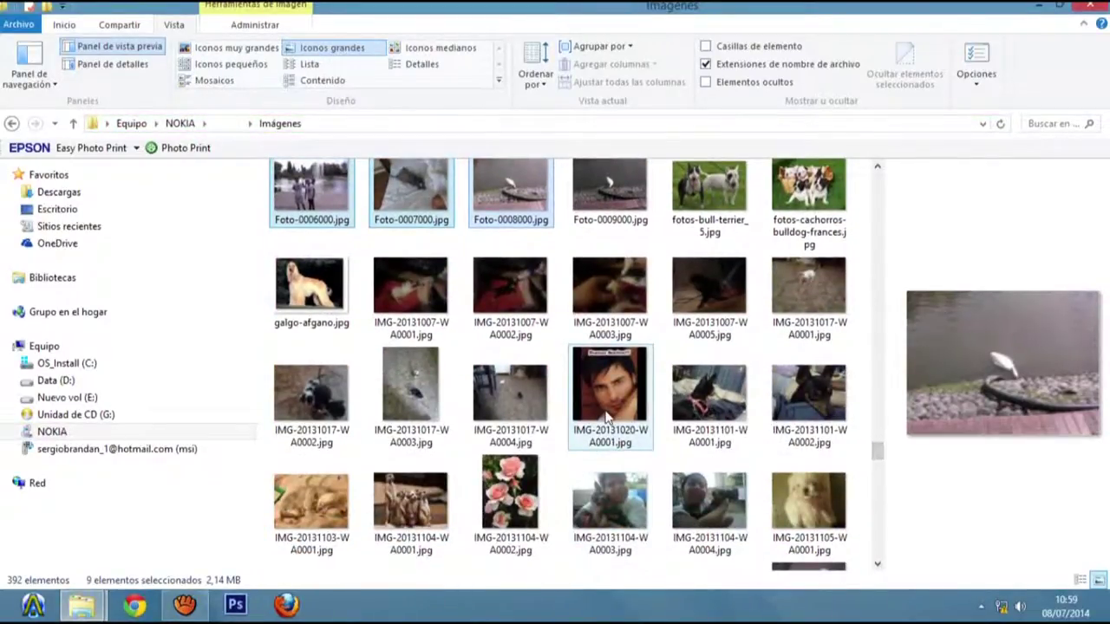
{"action": "mouse_move", "coordinate": [607, 418]}
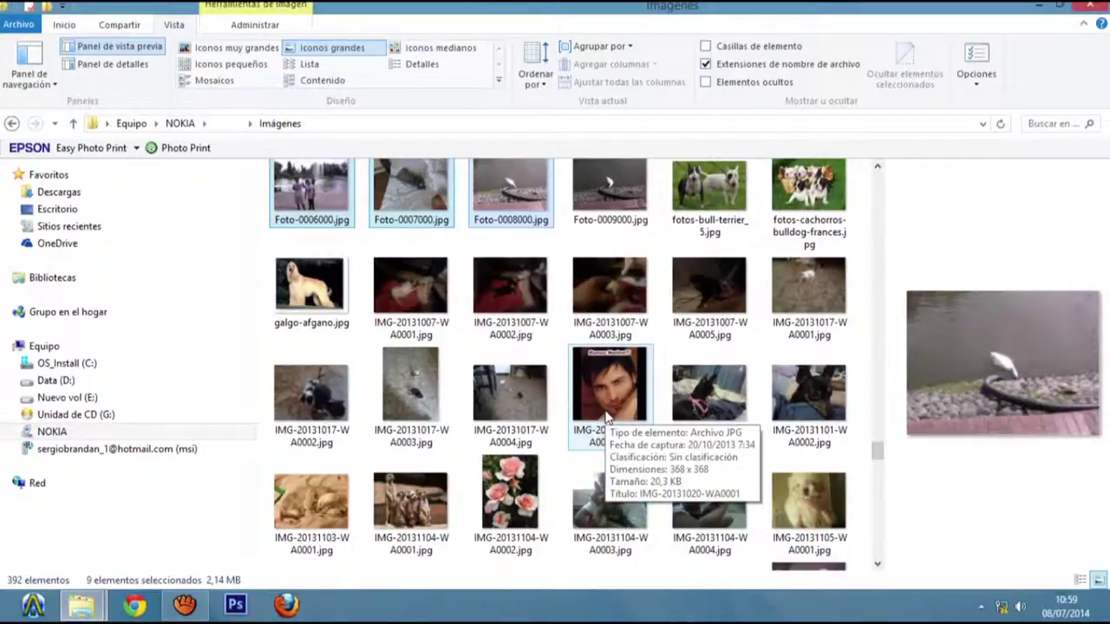
{"action": "left_click", "coordinate": [607, 418]}
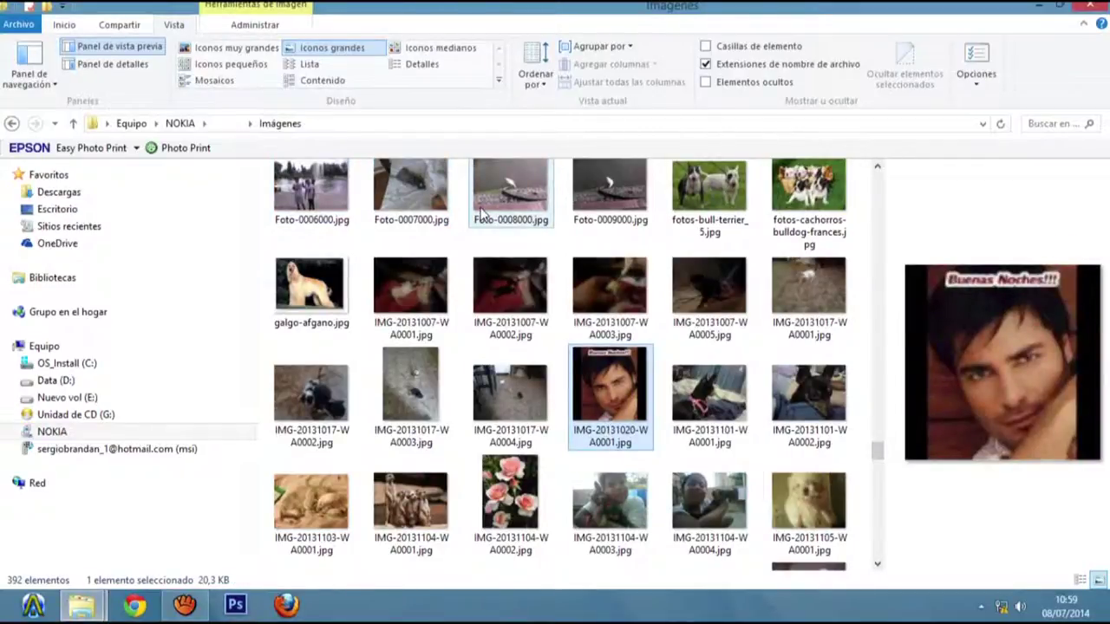
{"action": "mouse_move", "coordinate": [790, 505]}
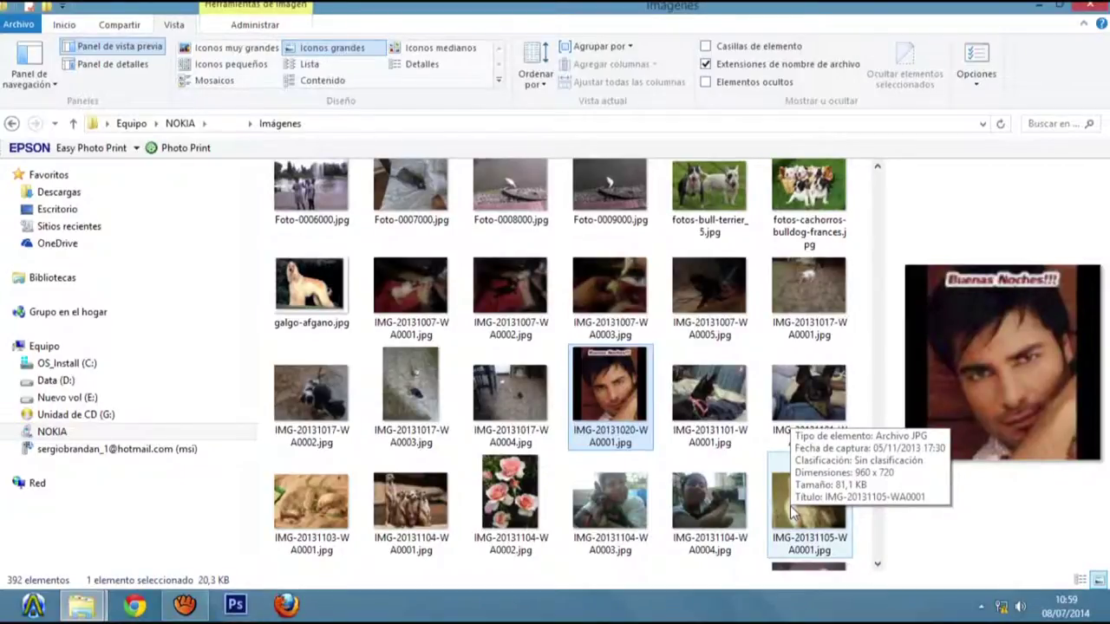
{"action": "left_click", "coordinate": [789, 506], "text": "shift"}
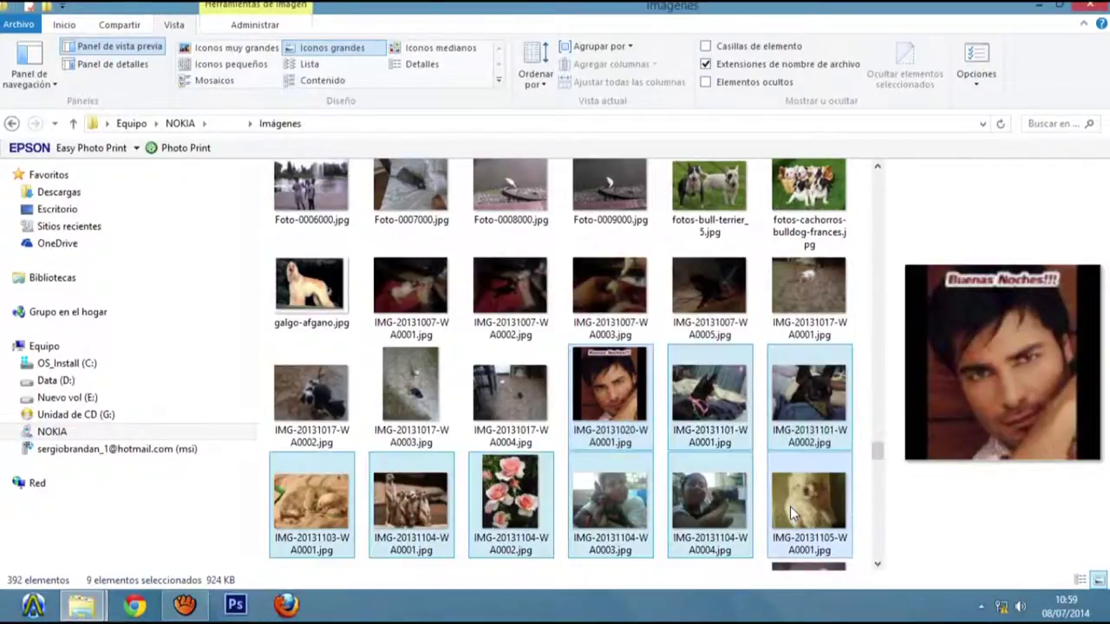
Select the continuous range of photos from IMG-20131112-WA0004.jpg through IMG-20131115-WA0002.jpg.
{"action": "mouse_move", "coordinate": [878, 457]}
{"action": "left_mouse_down"}
{"action": "mouse_move", "coordinate": [875, 473]}
{"action": "mouse_move", "coordinate": [876, 460]}
{"action": "left_mouse_up"}
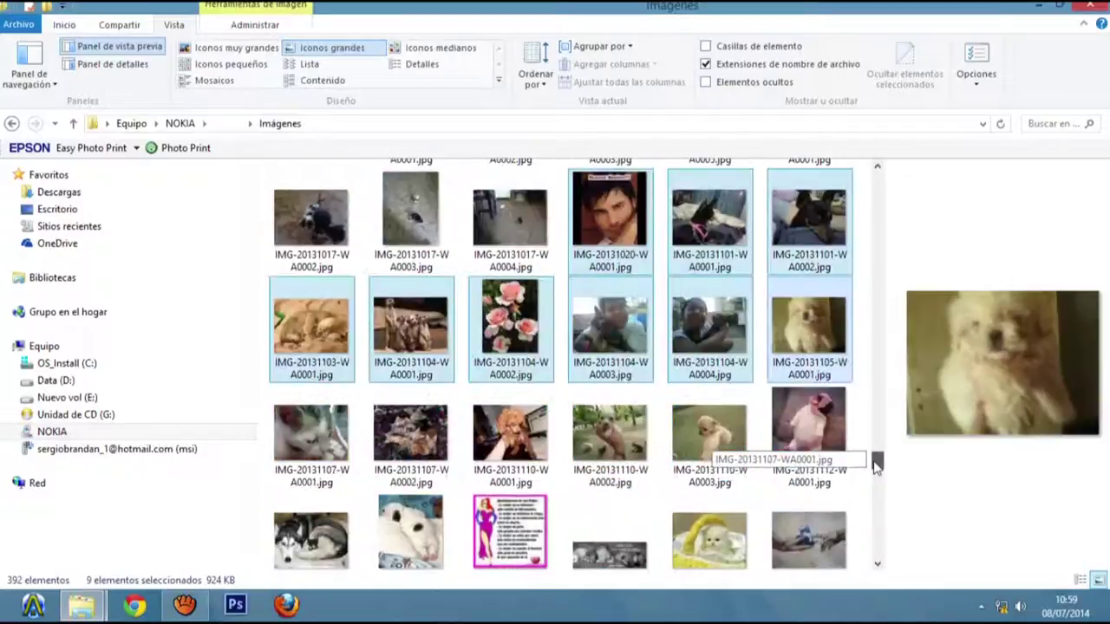
{"action": "left_click", "coordinate": [508, 531]}
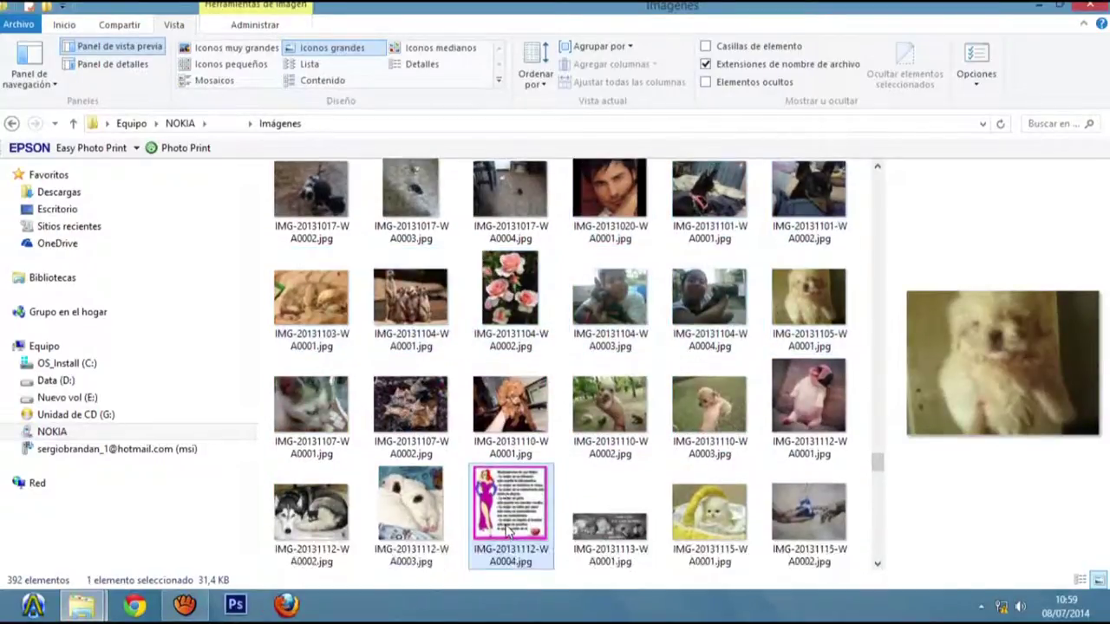
{"action": "left_click", "coordinate": [804, 522], "text": "shift"}
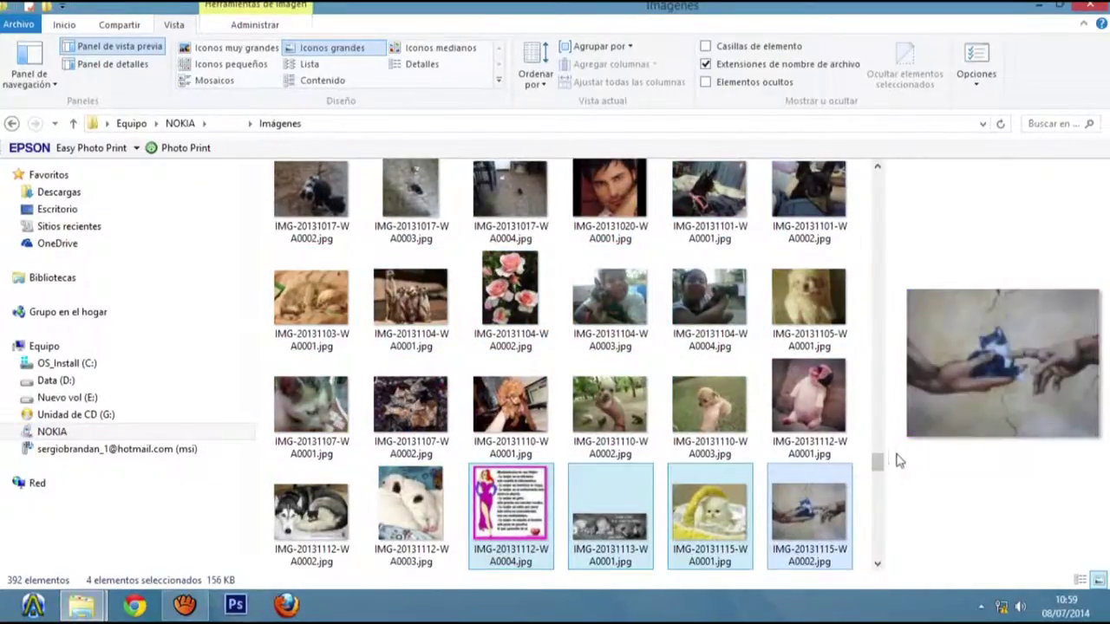
Select the range from foto0275_001.jpg through foto0284.jpg, and add the separate range from Foto0294.jpg through foto0305.jpg.
{"action": "left_click_drag", "start_coordinate": [877, 459], "coordinate": [874, 431]}
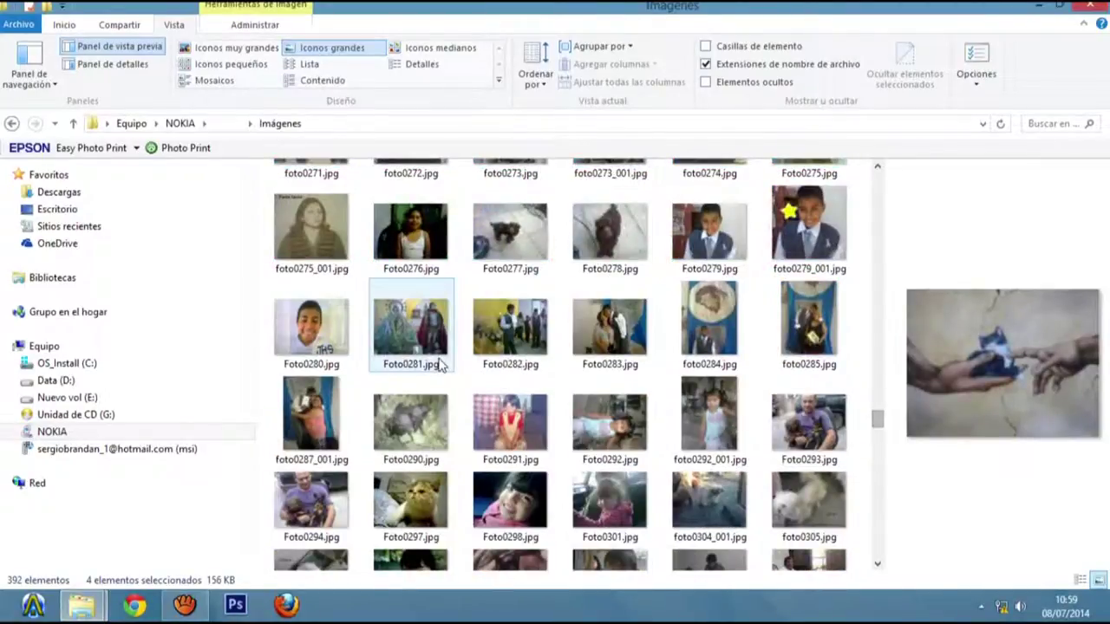
{"action": "left_click", "coordinate": [314, 236]}
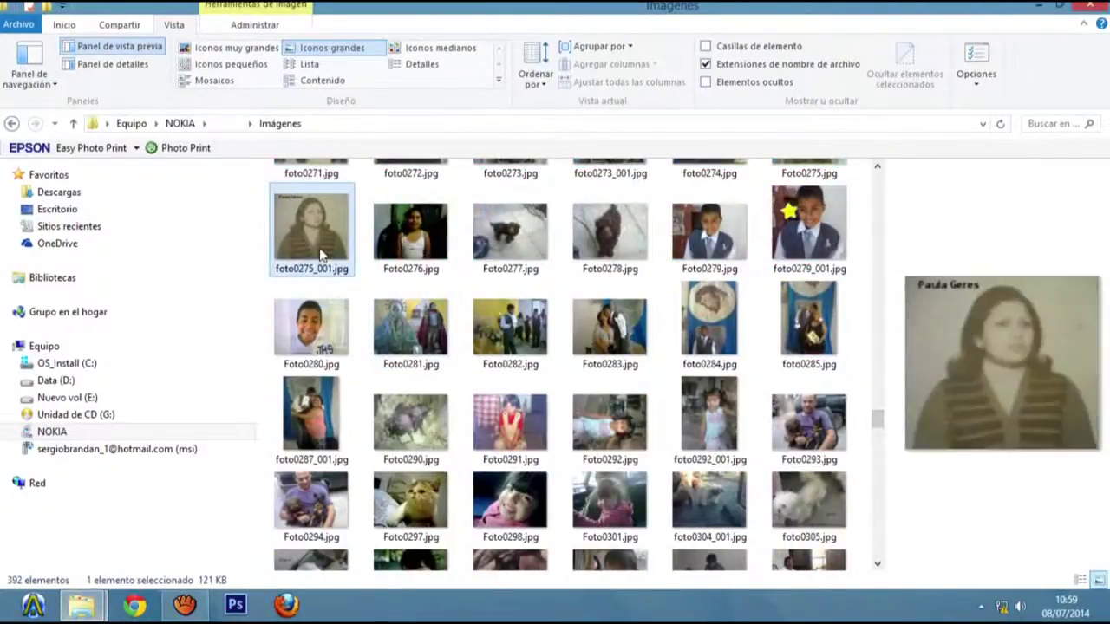
{"action": "left_click", "coordinate": [708, 332], "text": "shift"}
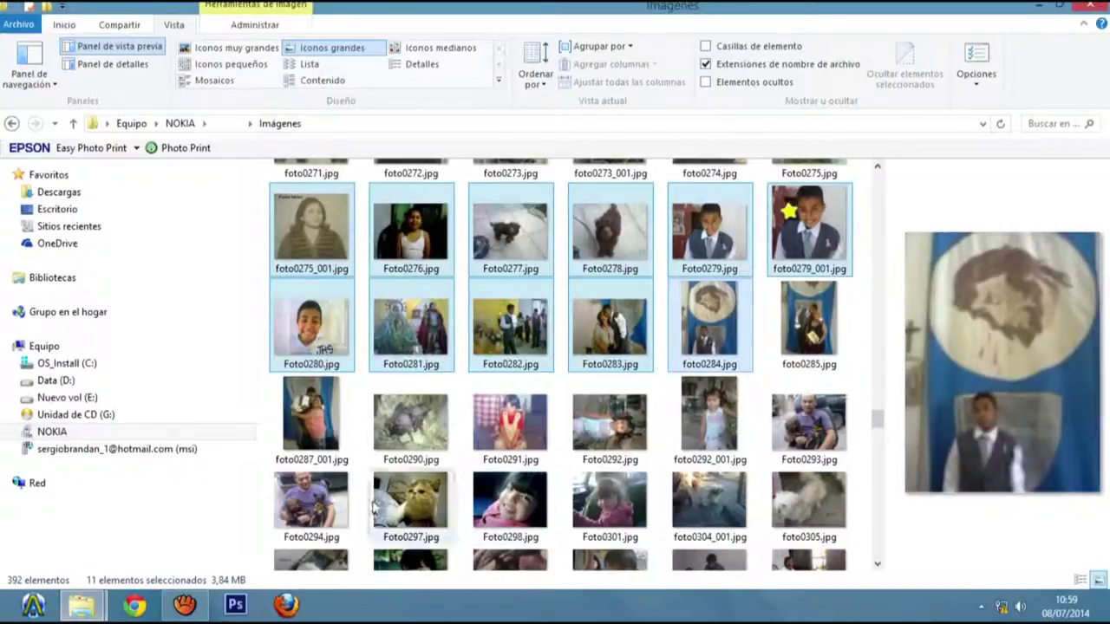
{"action": "left_click", "coordinate": [316, 508], "text": "ctrl"}
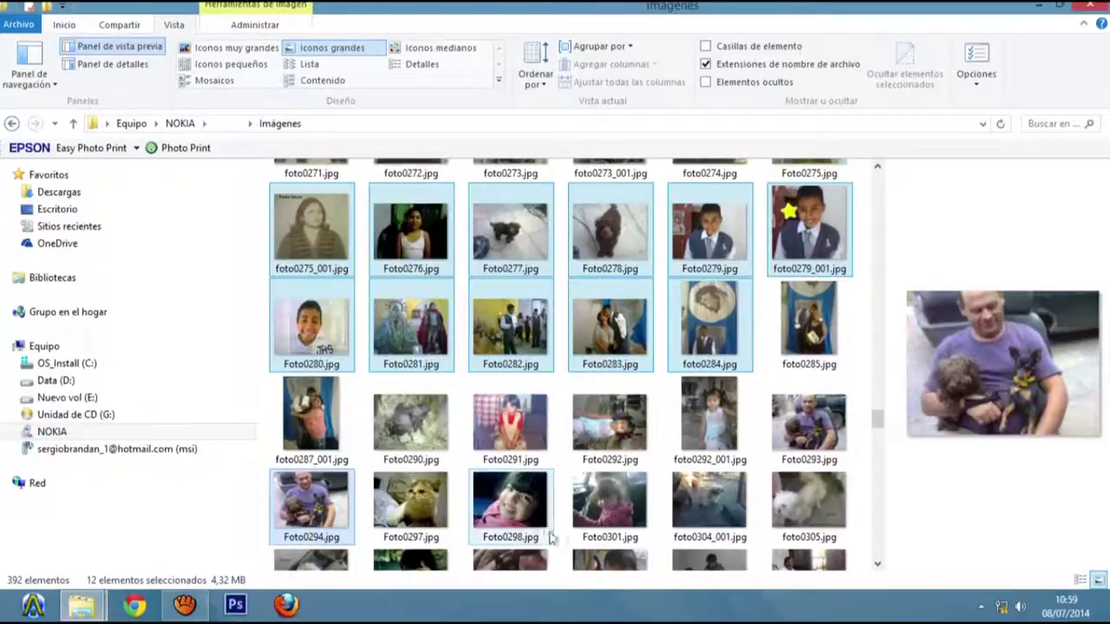
{"action": "left_click", "coordinate": [810, 497], "text": "ctrl+shift"}
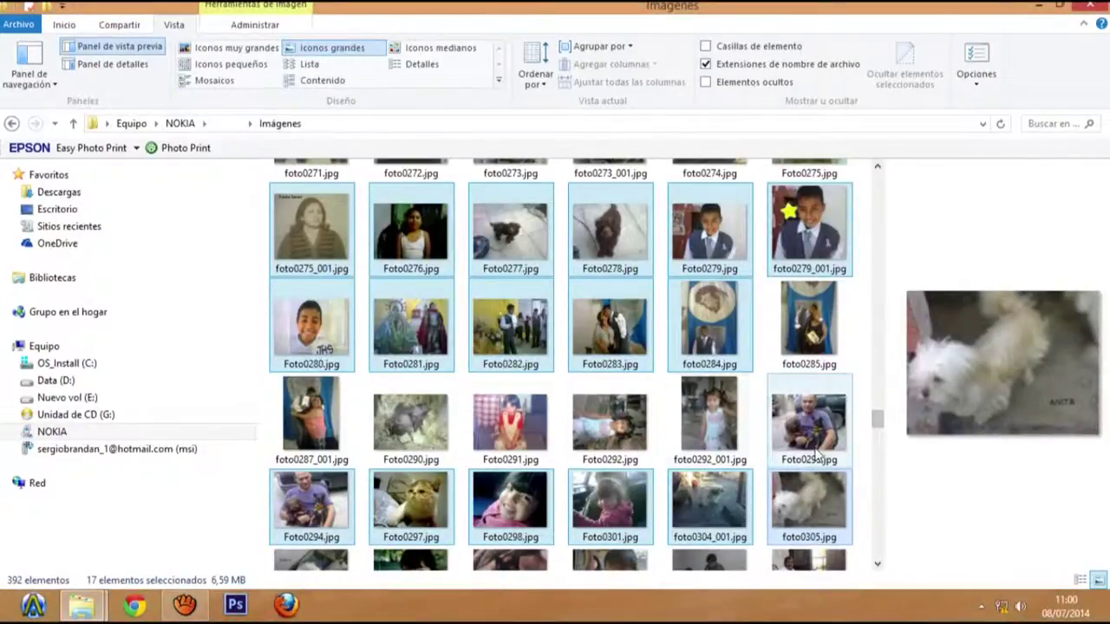
Add the ranges IMG-20131104-WA0002.jpg through IMG-20131112-WA0001.jpg and IMG-20131115-WA0003.jpg through IMG-20131119-WA0003.jpg to the existing selection.
{"action": "left_click_drag", "start_coordinate": [877, 421], "coordinate": [877, 473]}
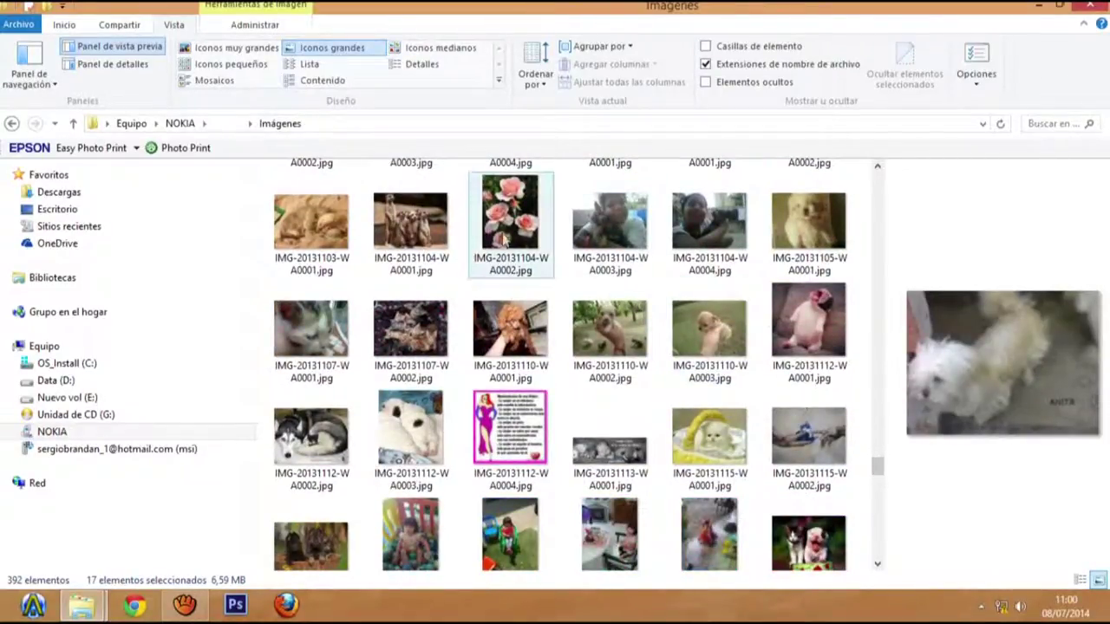
{"action": "left_click", "coordinate": [518, 241], "text": "ctrl"}
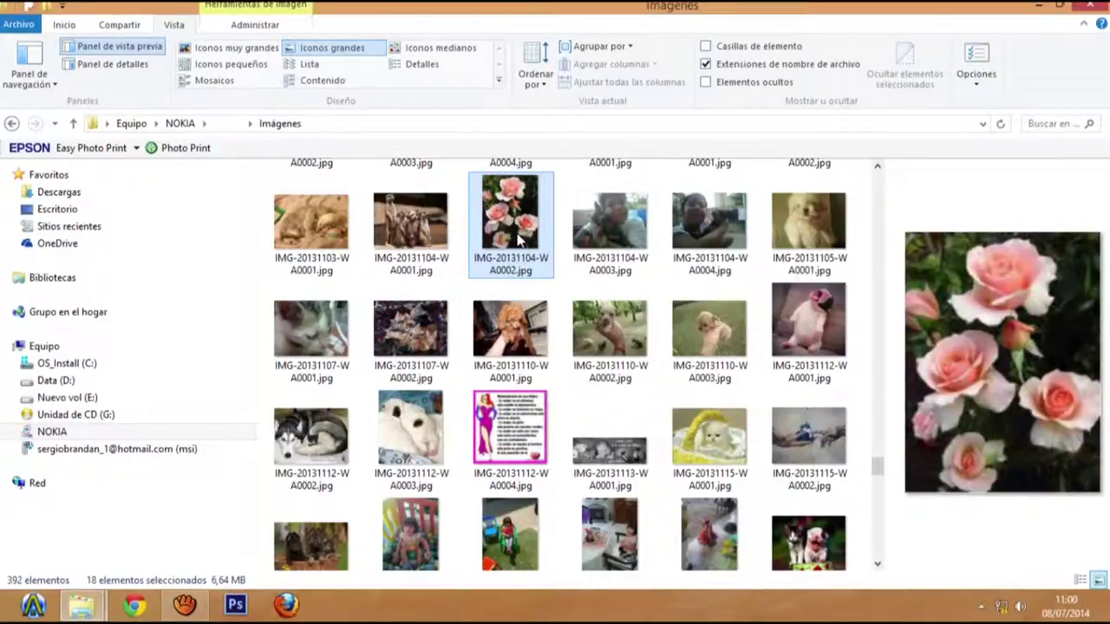
{"action": "left_click", "coordinate": [807, 323], "text": "shift"}
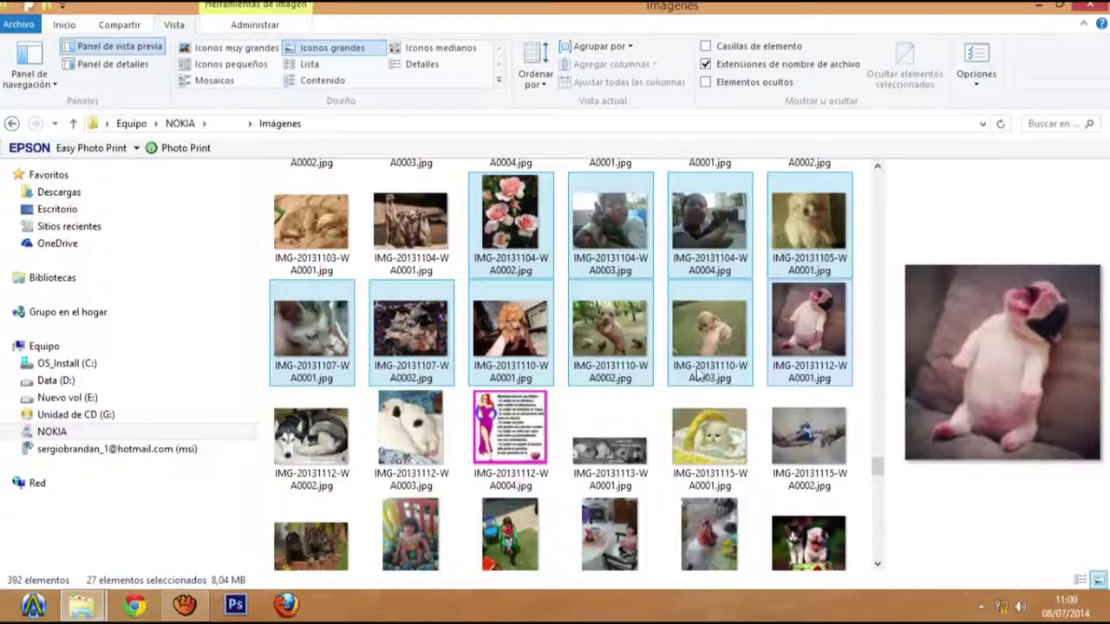
{"action": "scroll", "coordinate": [307, 542], "scroll_direction": "down", "scroll_amount": 1}
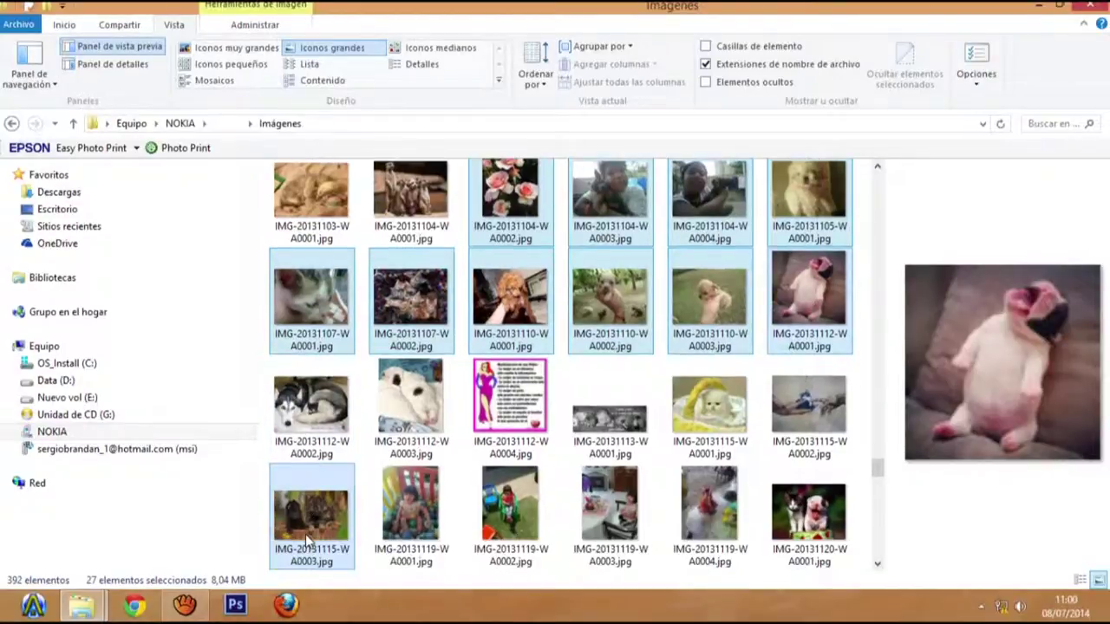
{"action": "left_click", "coordinate": [307, 542], "text": "ctrl"}
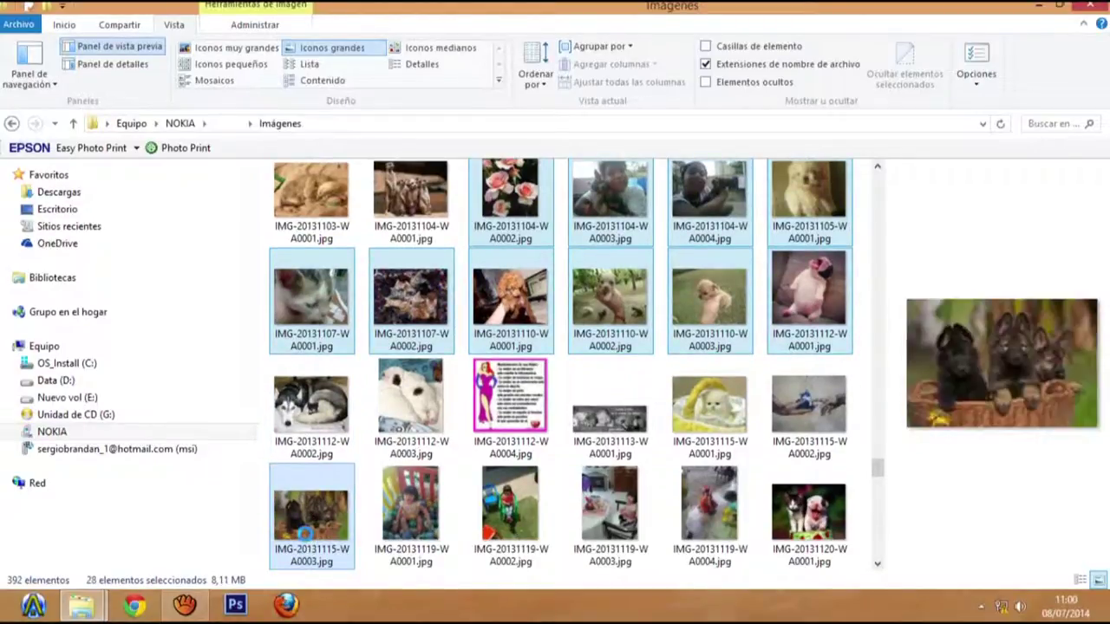
{"action": "left_click", "coordinate": [598, 512], "text": "ctrl+shift"}
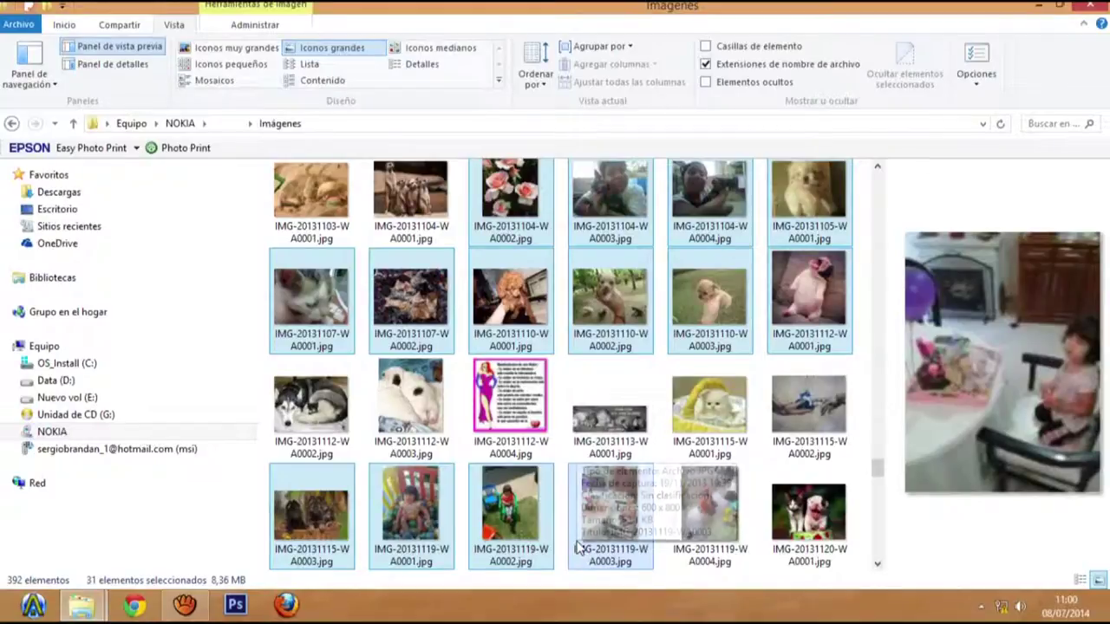
Copy the selected phone photos, minimize the phone's window, and paste them into the computer's phone photos folder.
{"action": "right_click", "coordinate": [624, 302]}
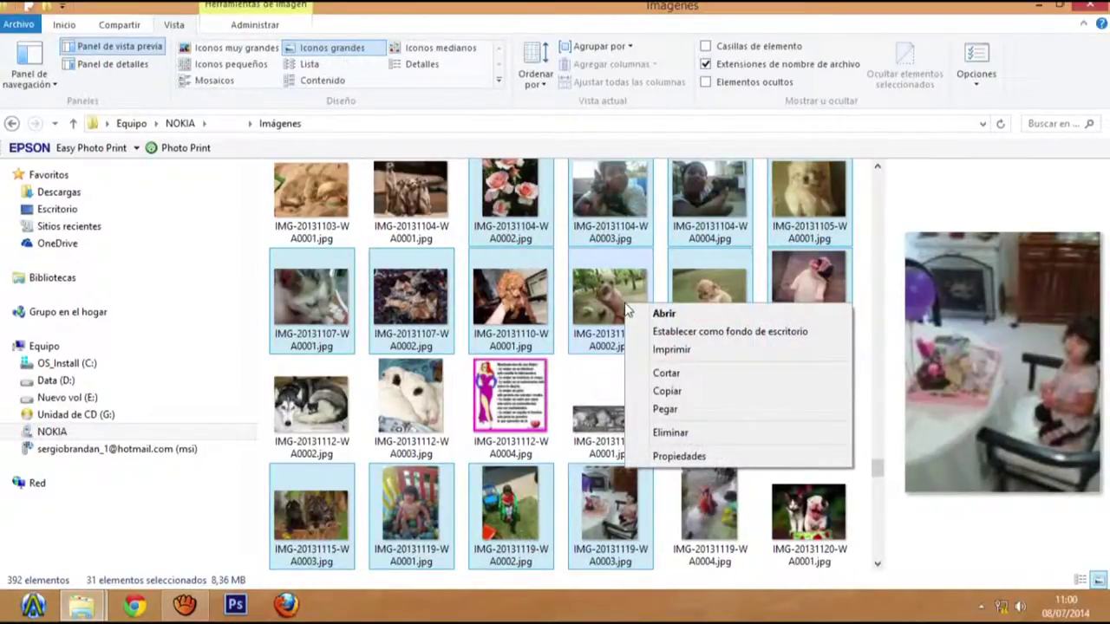
{"action": "left_click", "coordinate": [668, 391]}
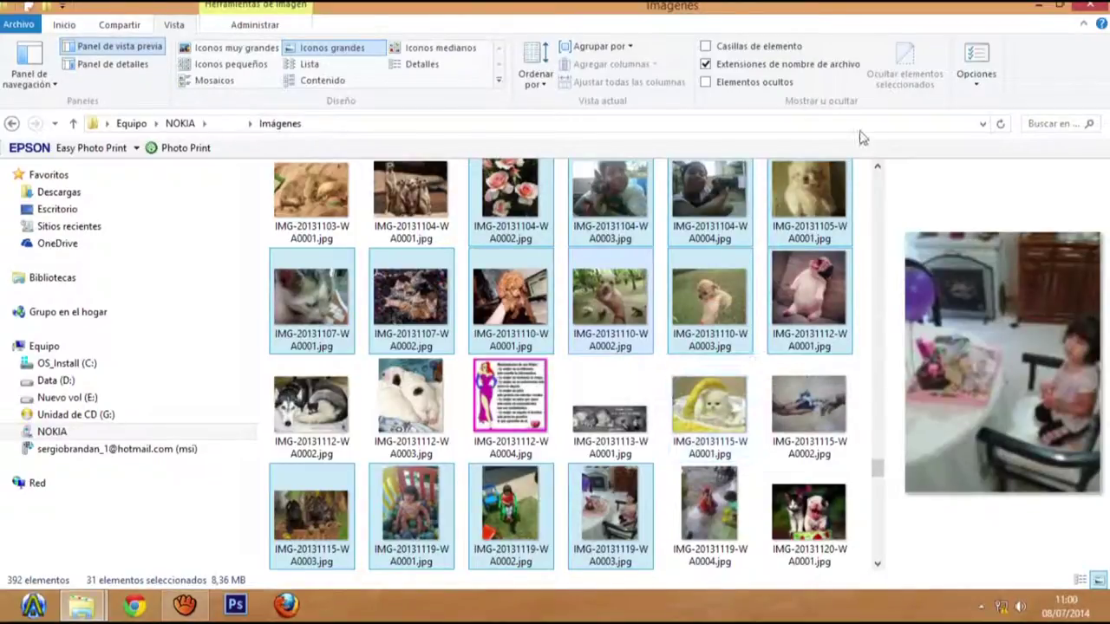
{"action": "left_click", "coordinate": [1038, 7]}
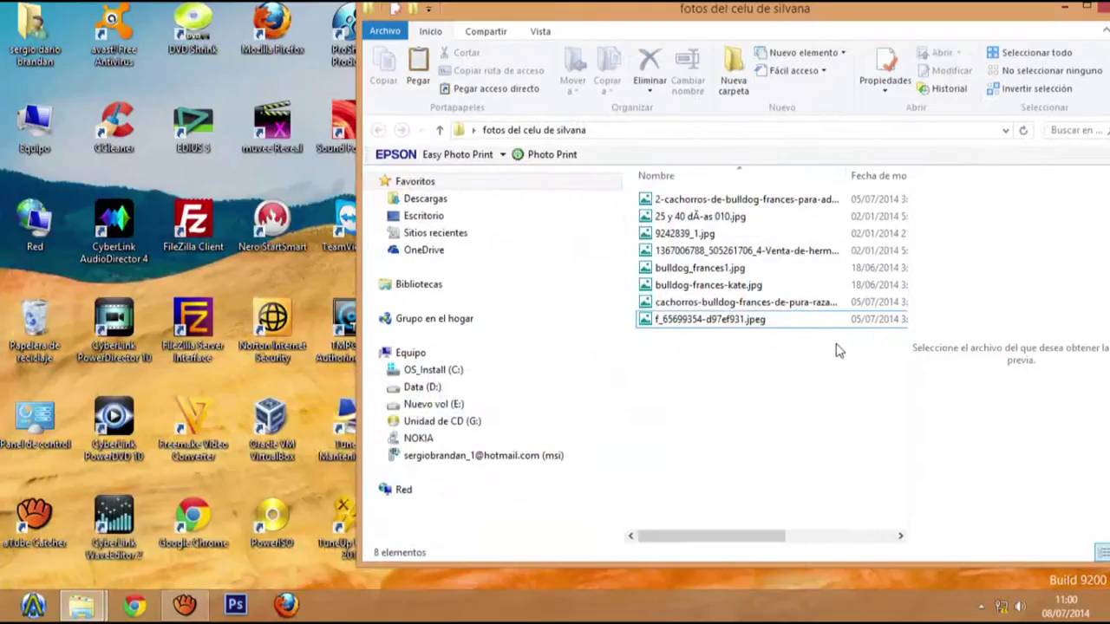
{"action": "right_click", "coordinate": [718, 414]}
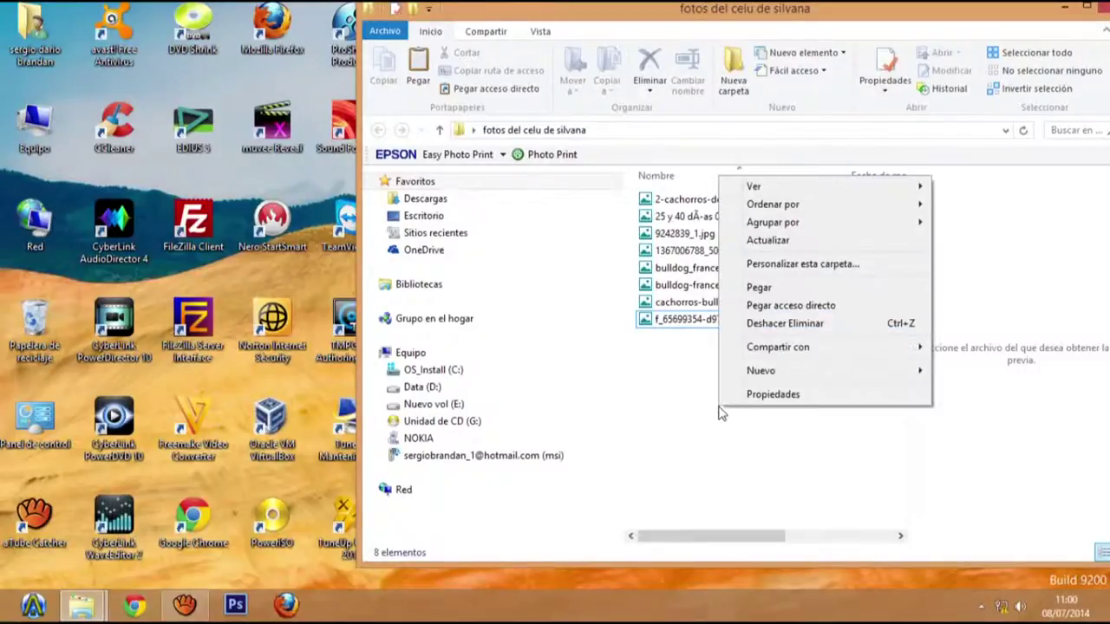
{"action": "left_click", "coordinate": [782, 289]}
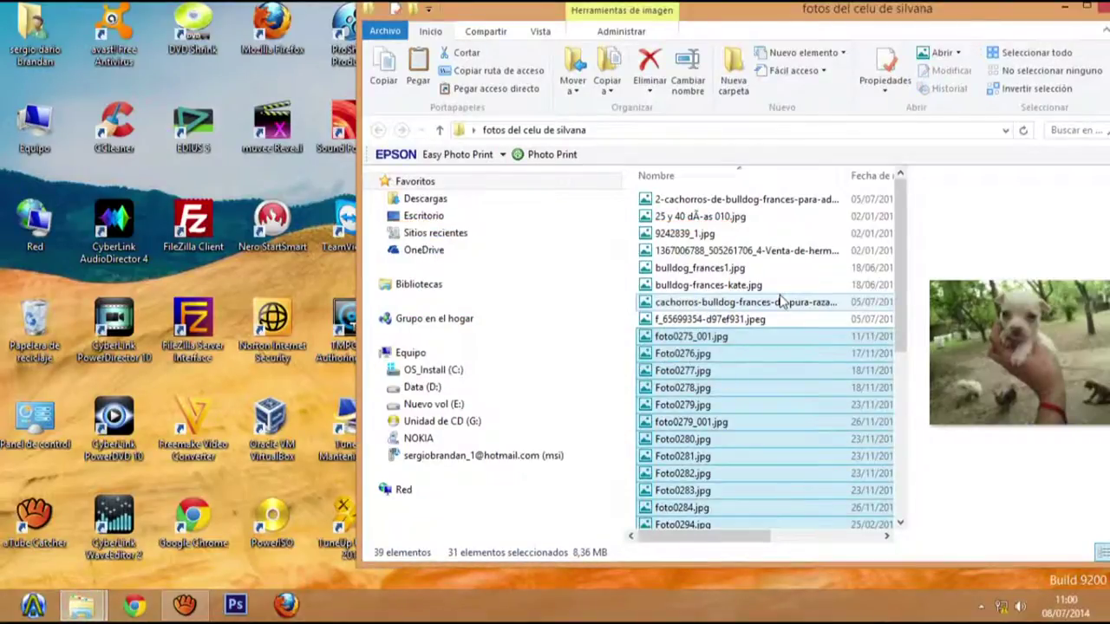
{"action": "left_click", "coordinate": [634, 321]}
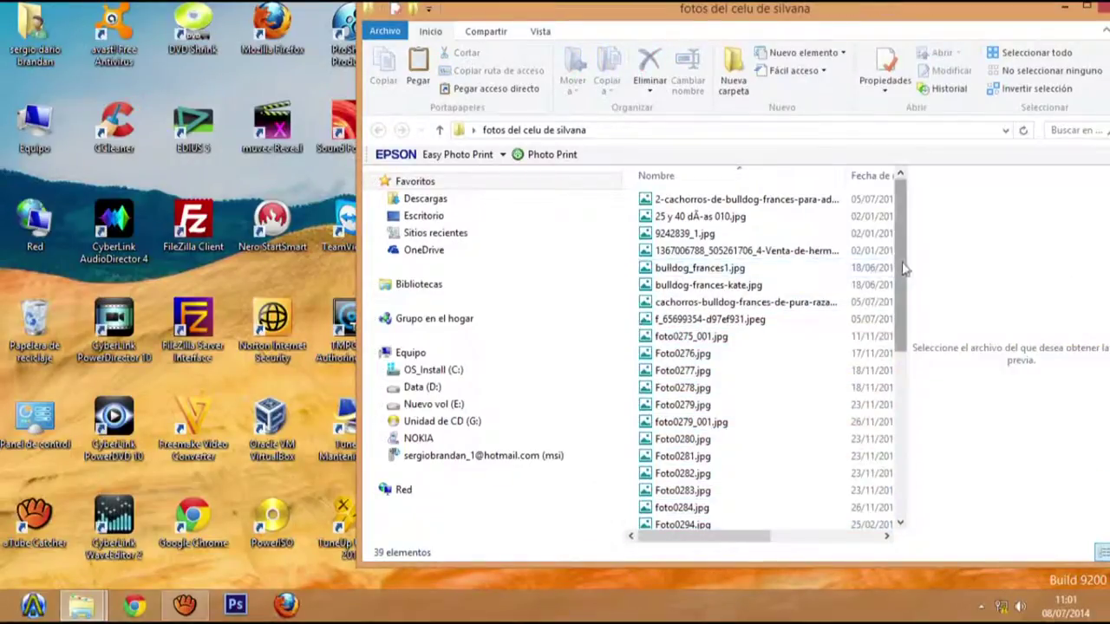
Select every file from the first bulldog photo through IMG-20131119-WA0003.jpg as one continuous range, and clear the selection.
{"action": "left_click", "coordinate": [732, 199]}
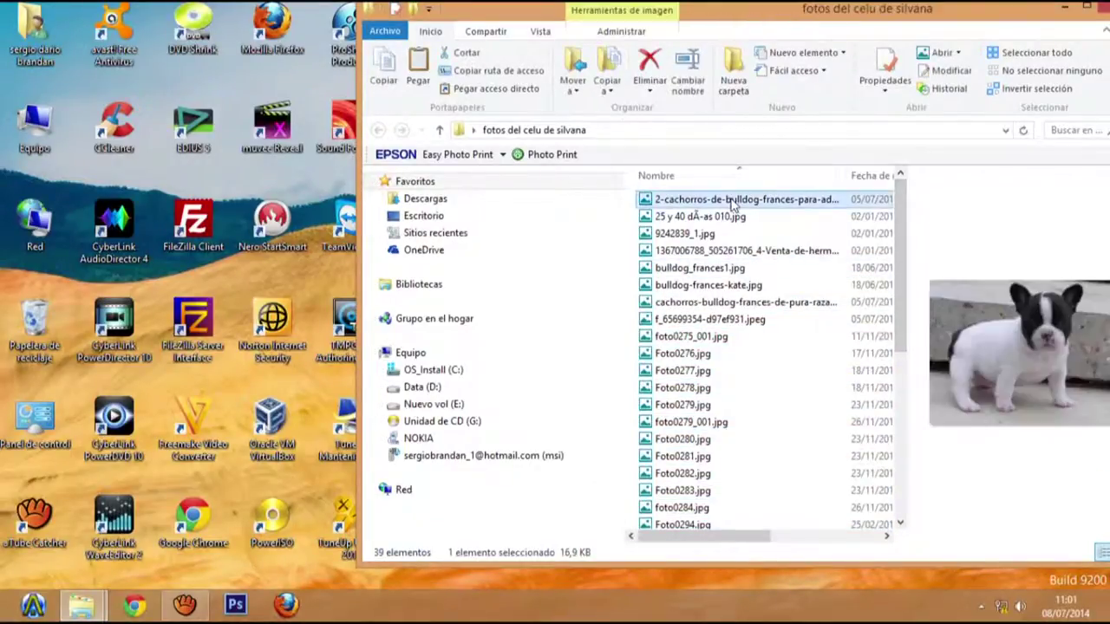
{"action": "left_click_drag", "start_coordinate": [906, 260], "coordinate": [906, 425]}
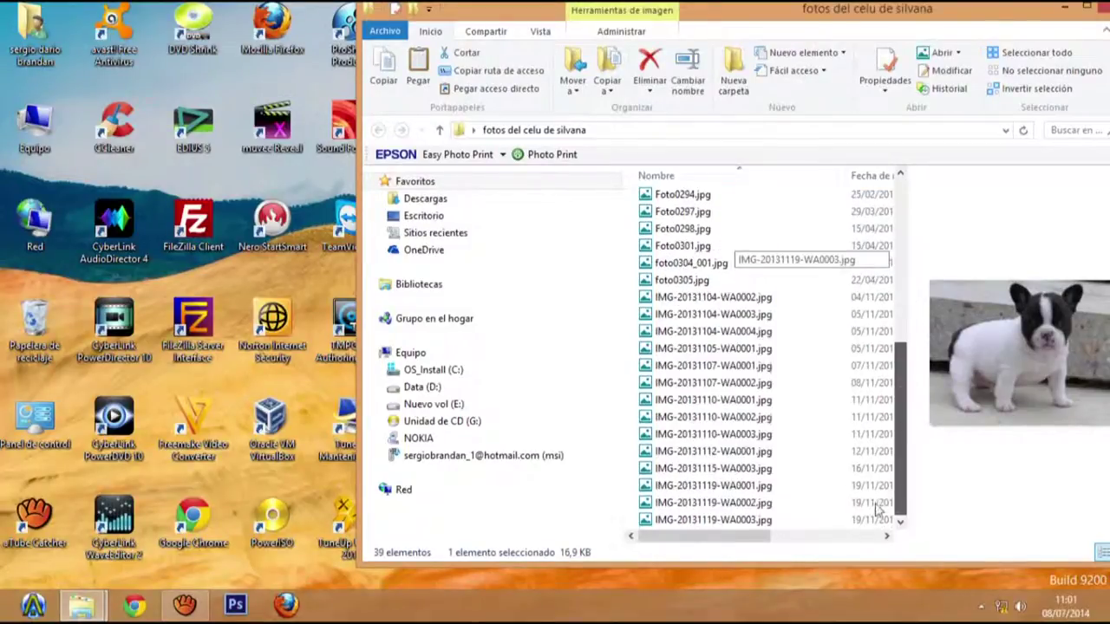
{"action": "left_click", "coordinate": [746, 523], "text": "shift"}
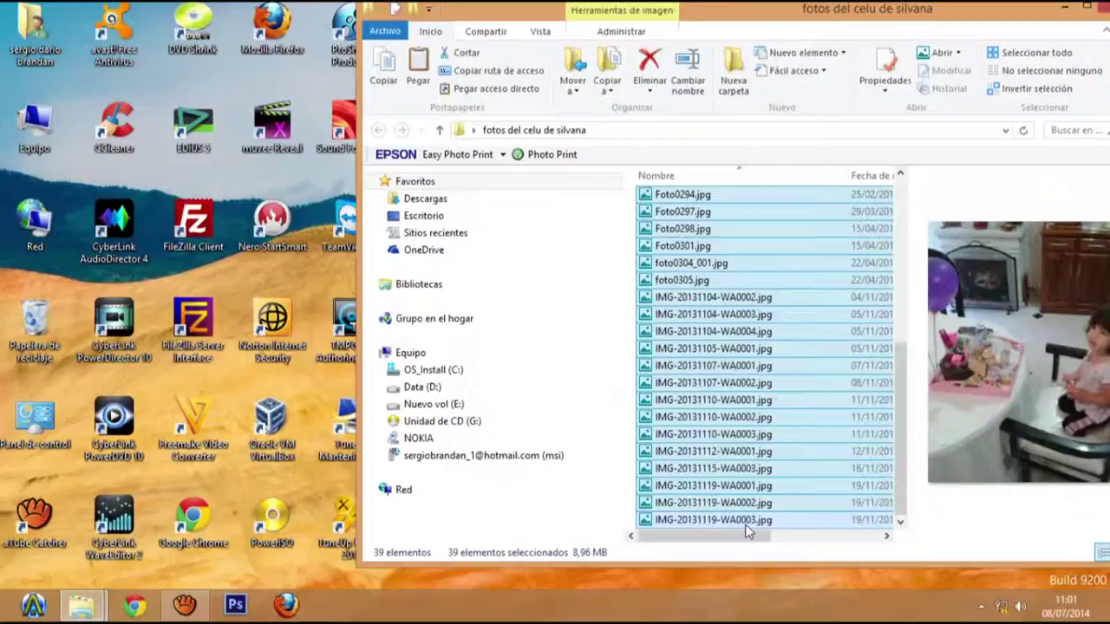
{"action": "left_click", "coordinate": [629, 484]}
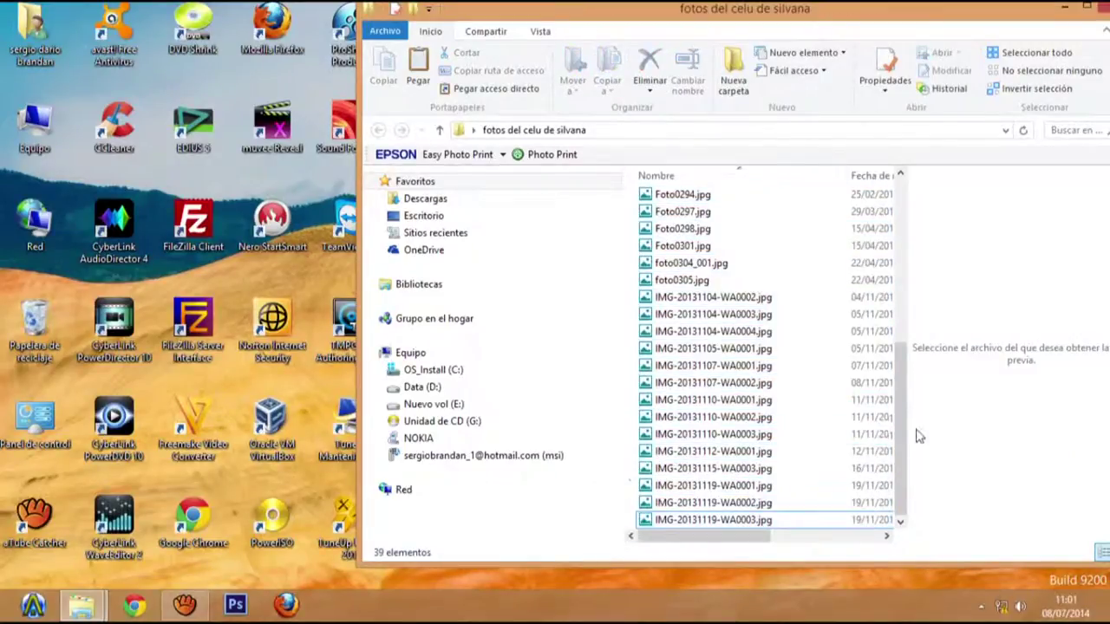
Preview the folder's first photo and its last photo, IMG-20131119-WA0003.jpg, individually.
{"action": "left_click_drag", "start_coordinate": [896, 413], "coordinate": [898, 251]}
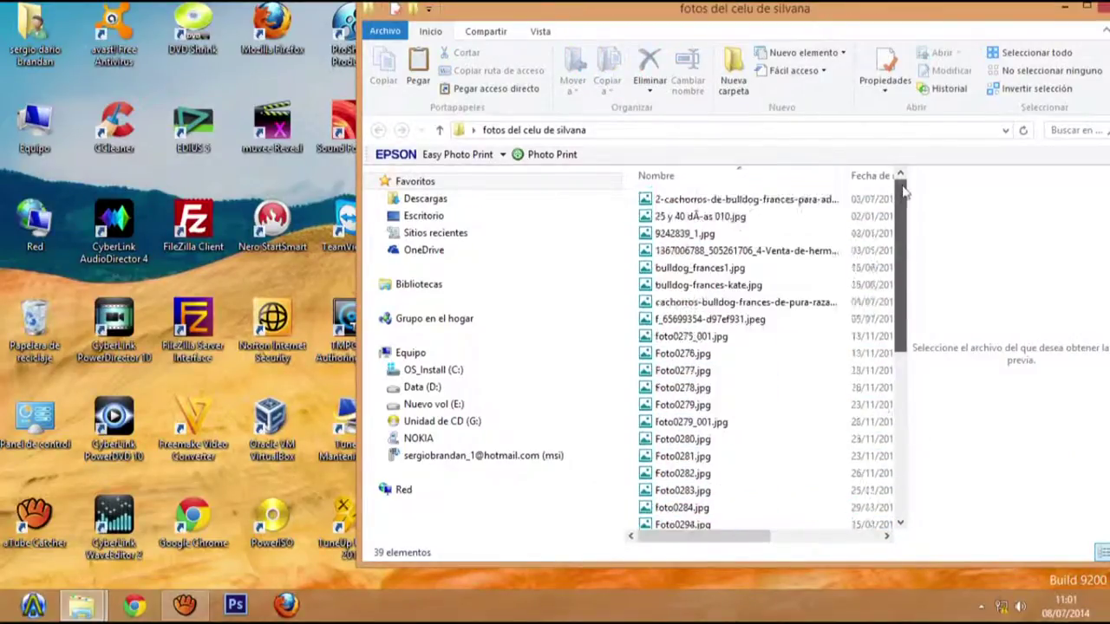
{"action": "left_click", "coordinate": [700, 199]}
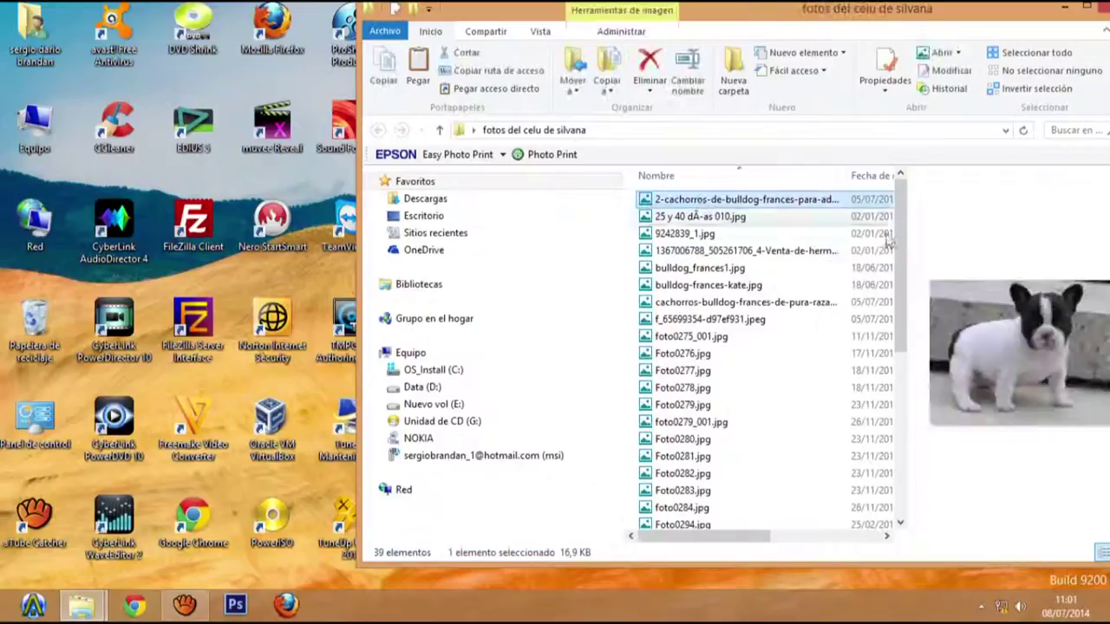
{"action": "scroll", "coordinate": [899, 247], "scroll_direction": "down", "scroll_amount": 7}
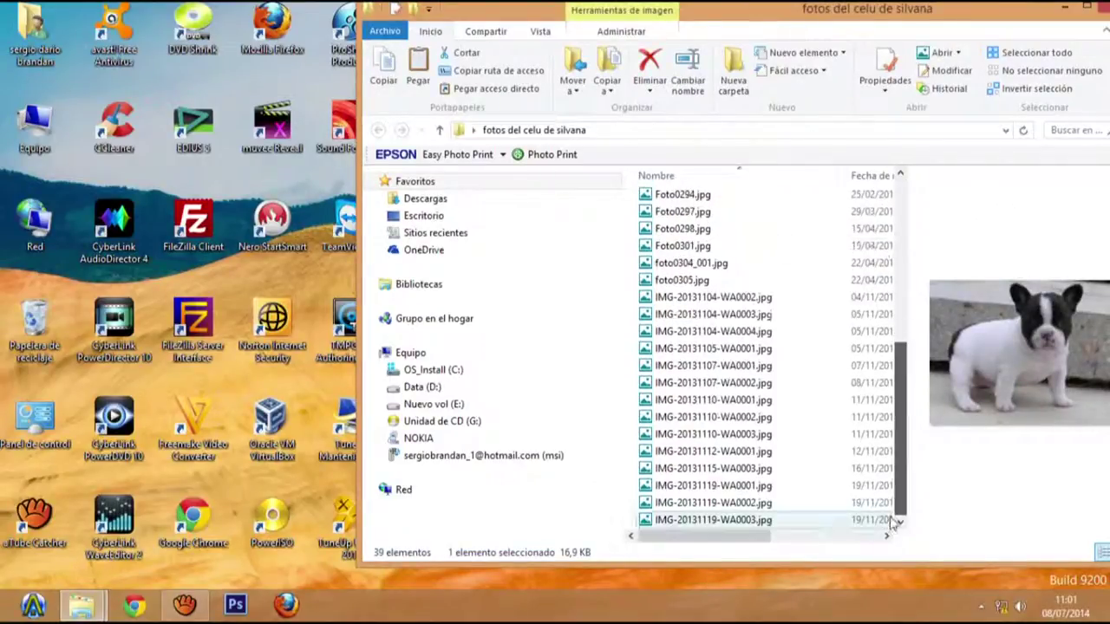
{"action": "left_click", "coordinate": [886, 520]}
{"action": "scroll", "coordinate": [684, 486], "scroll_direction": "up", "scroll_amount": 7}
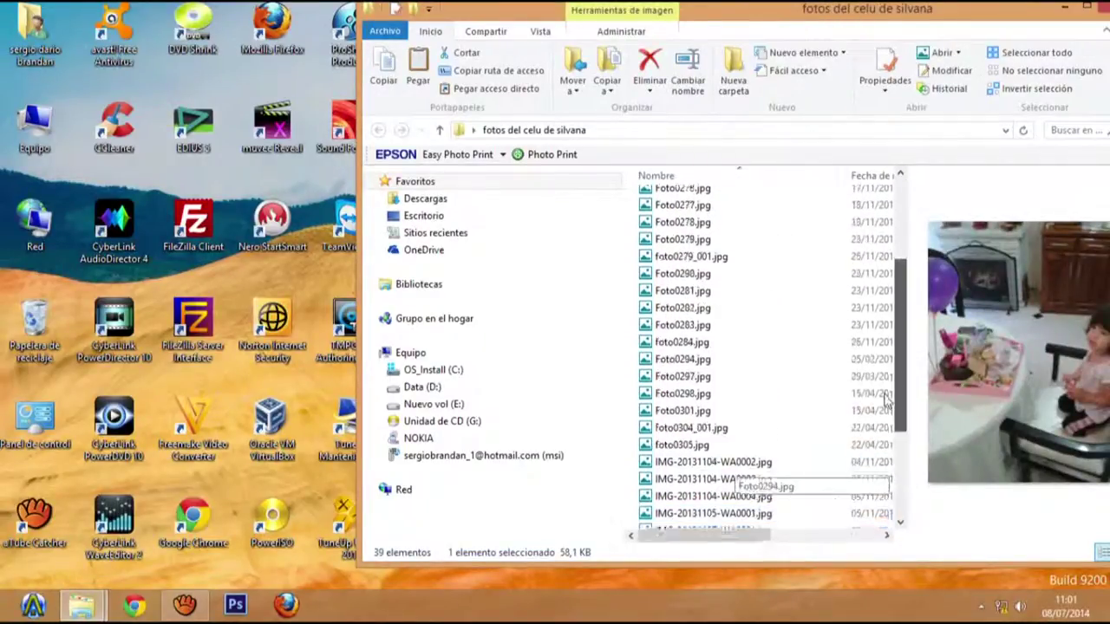
Select all files from the first bulldog photo through IMG-20131119-WA0003.jpg as one range and delete them from the folder.
{"action": "left_click", "coordinate": [751, 201]}
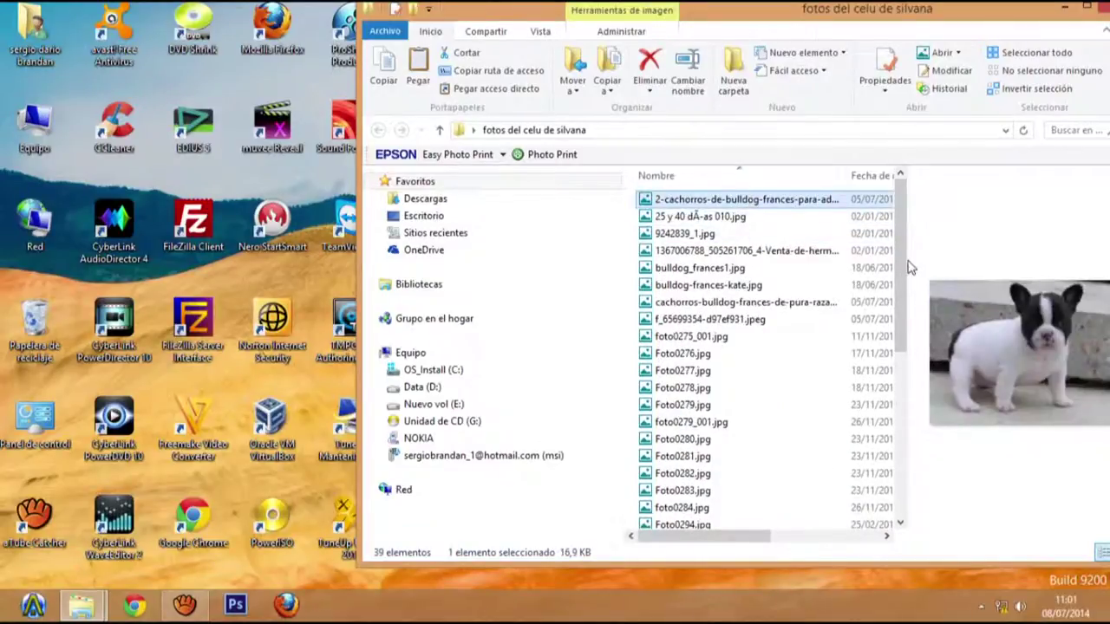
{"action": "left_click_drag", "start_coordinate": [901, 260], "coordinate": [933, 470]}
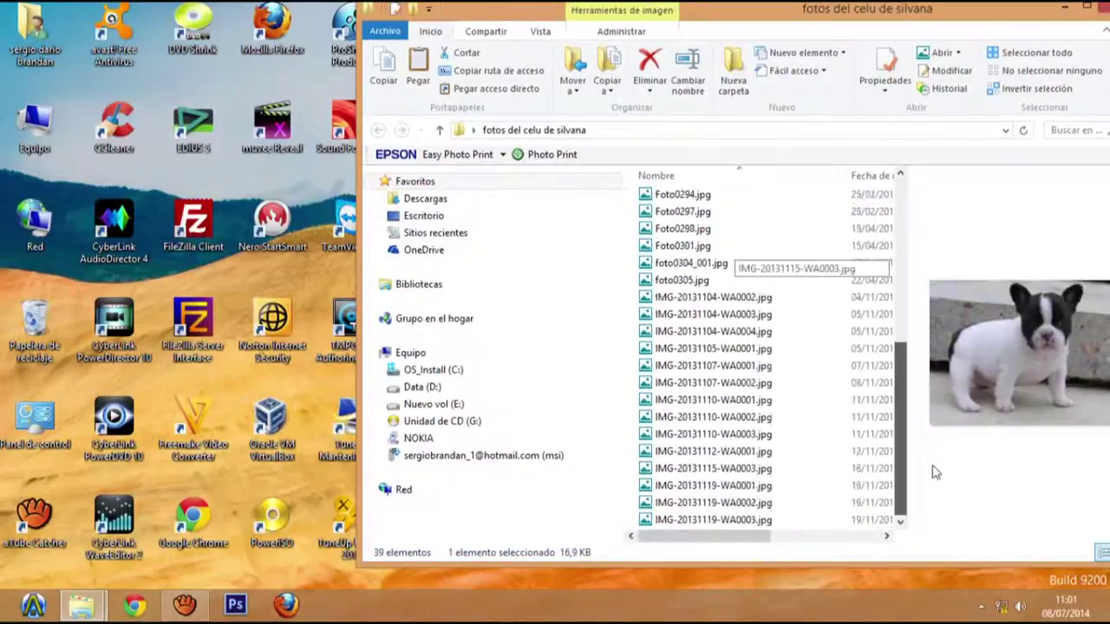
{"action": "left_click", "coordinate": [712, 520], "text": "shift"}
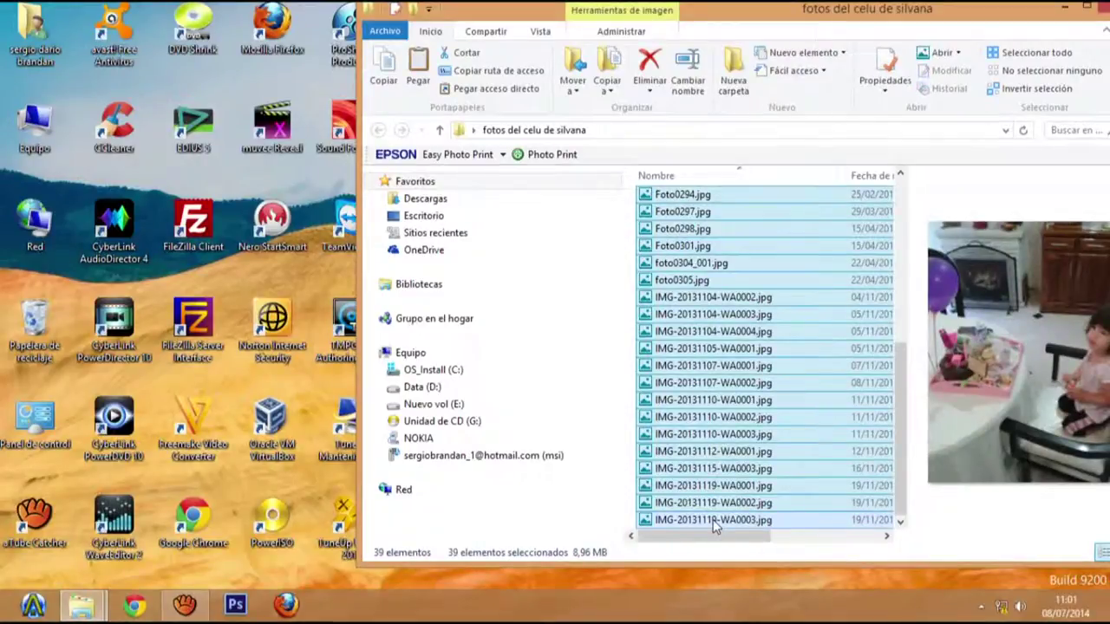
{"action": "right_click", "coordinate": [712, 519]}
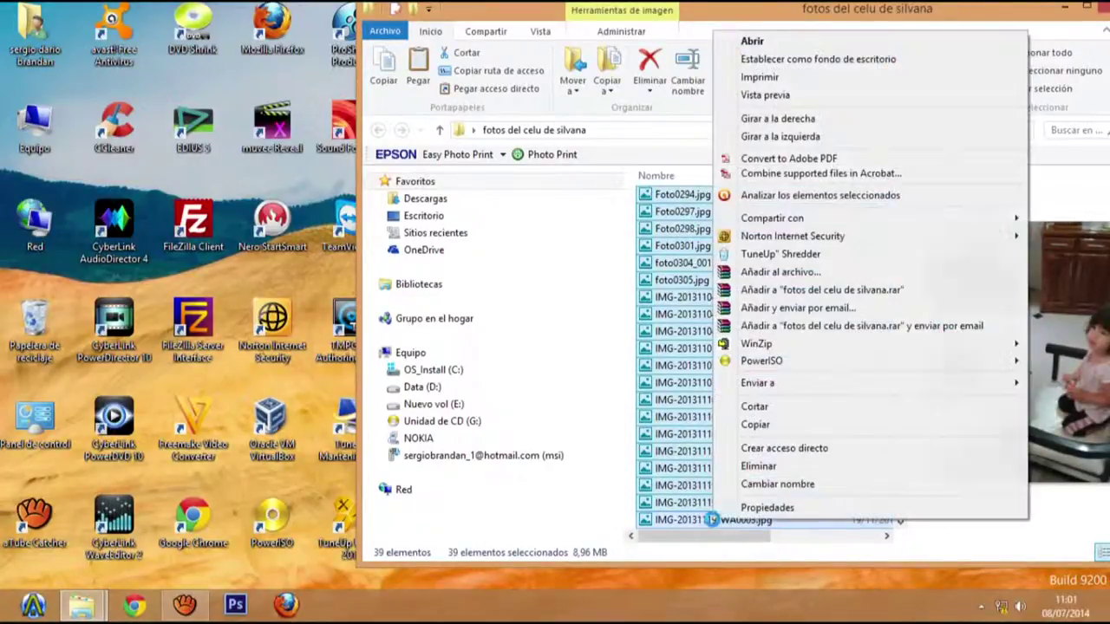
{"action": "left_click", "coordinate": [777, 466]}
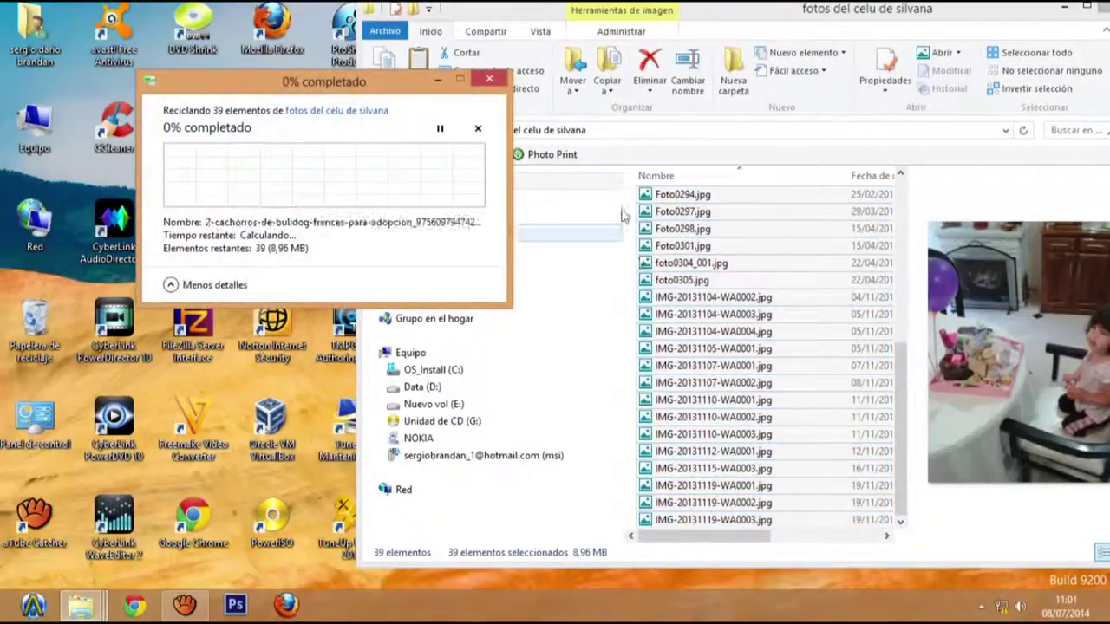
{"action": "left_click", "coordinate": [728, 42]}
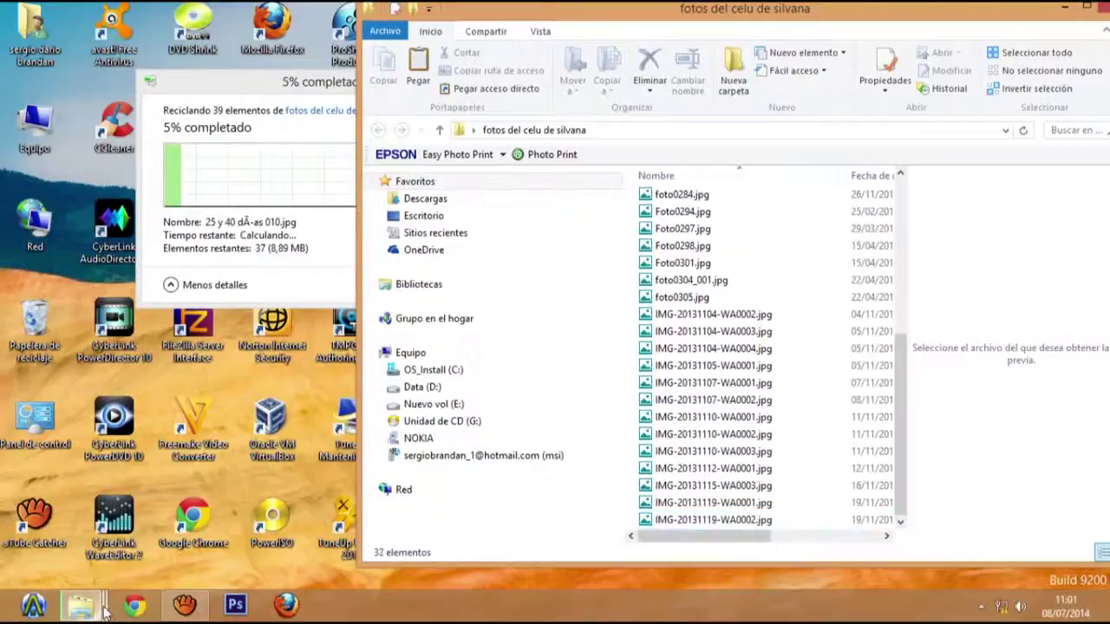
{"action": "mouse_move", "coordinate": [81, 605]}
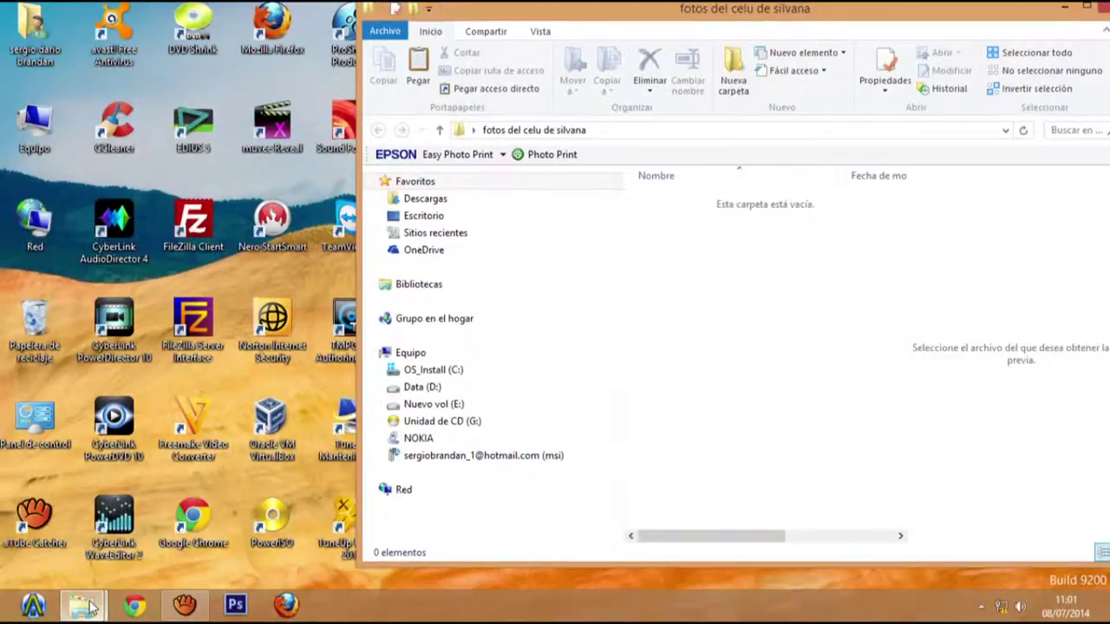
Return to the phone's Imágenes folder, select every file from the first bulldog photo through the last shih tzu photo as one range, and clear the selection.
{"action": "left_click", "coordinate": [127, 518]}
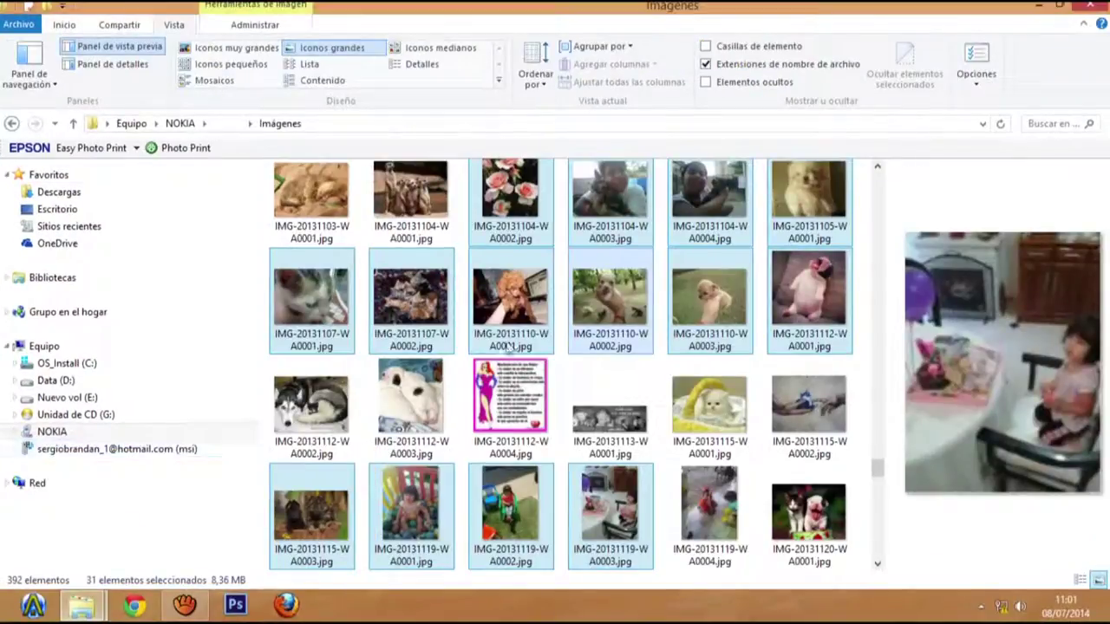
{"action": "left_click", "coordinate": [862, 397]}
{"action": "left_click_drag", "start_coordinate": [878, 472], "coordinate": [886, 179]}
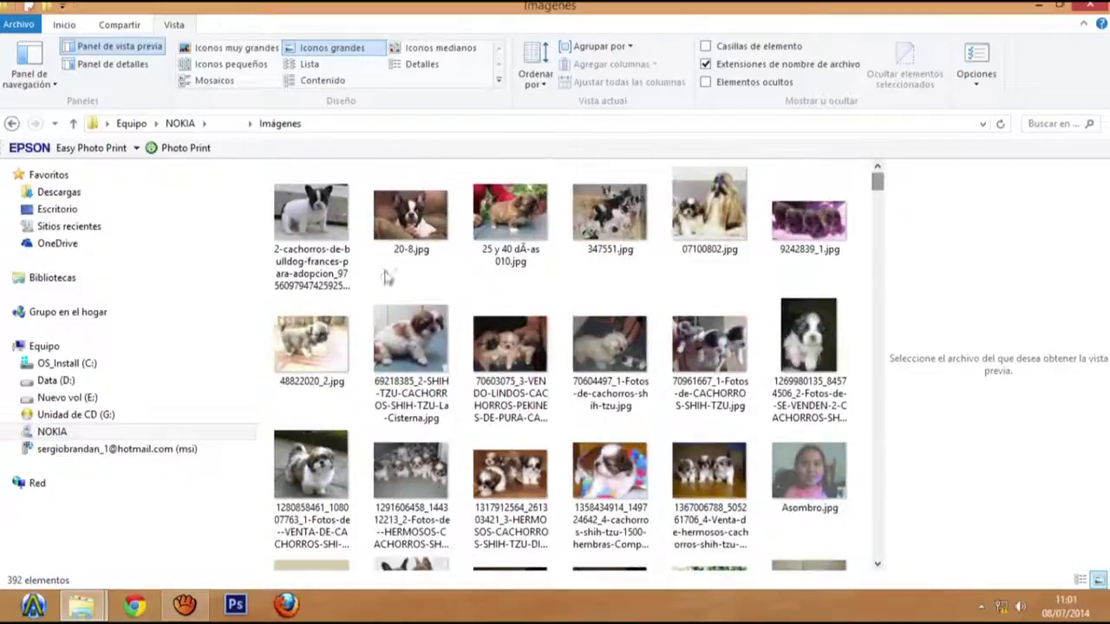
{"action": "left_click", "coordinate": [317, 250]}
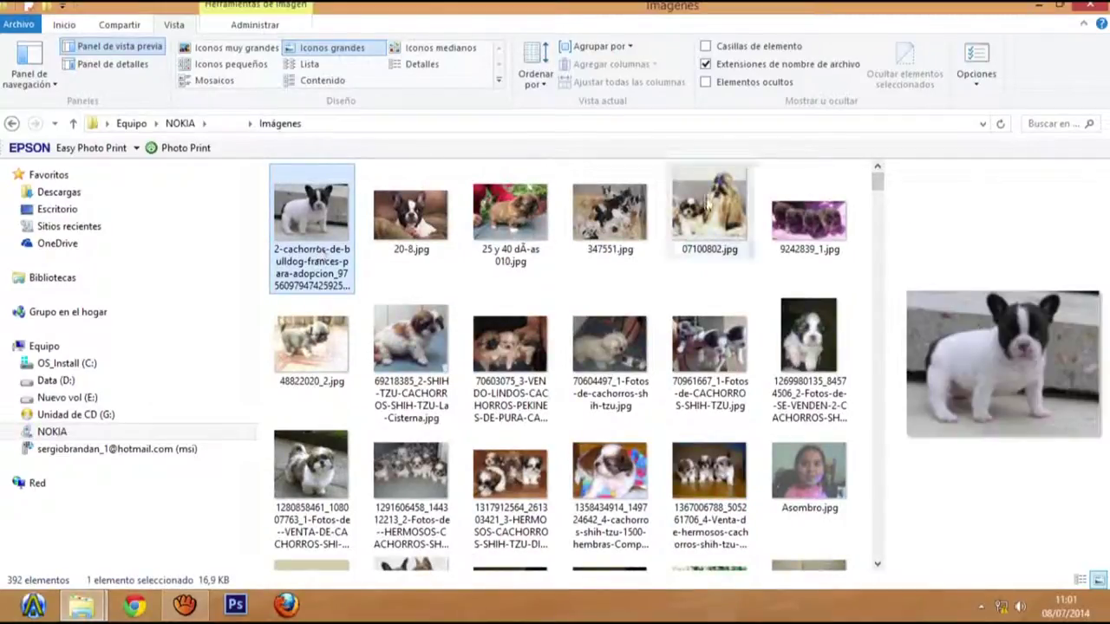
{"action": "left_click_drag", "start_coordinate": [877, 249], "coordinate": [890, 556]}
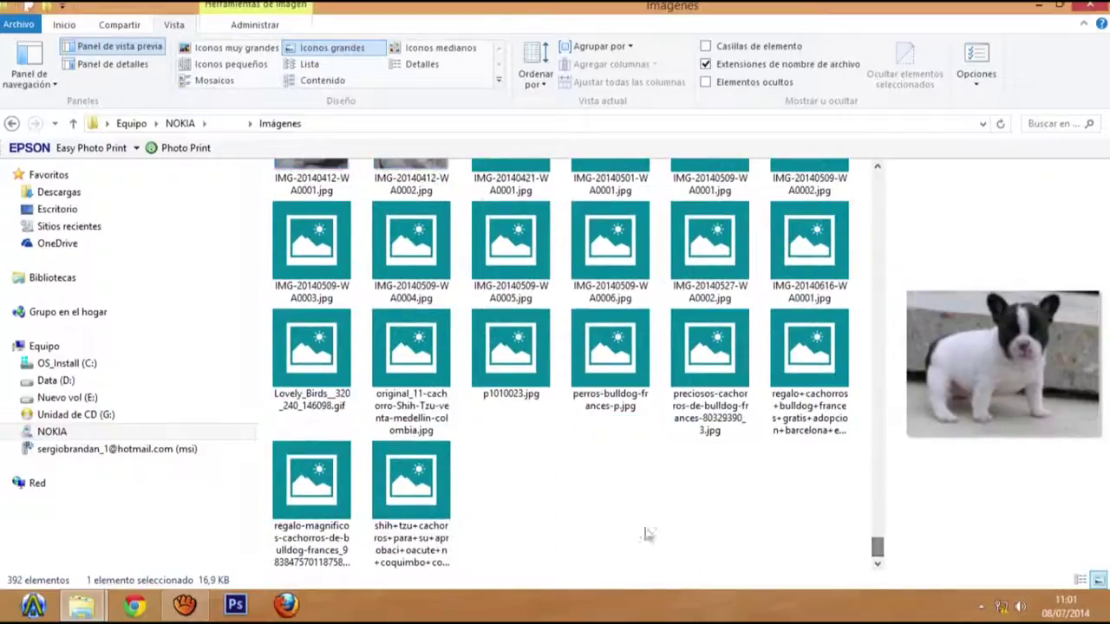
{"action": "left_click", "coordinate": [417, 512], "text": "shift"}
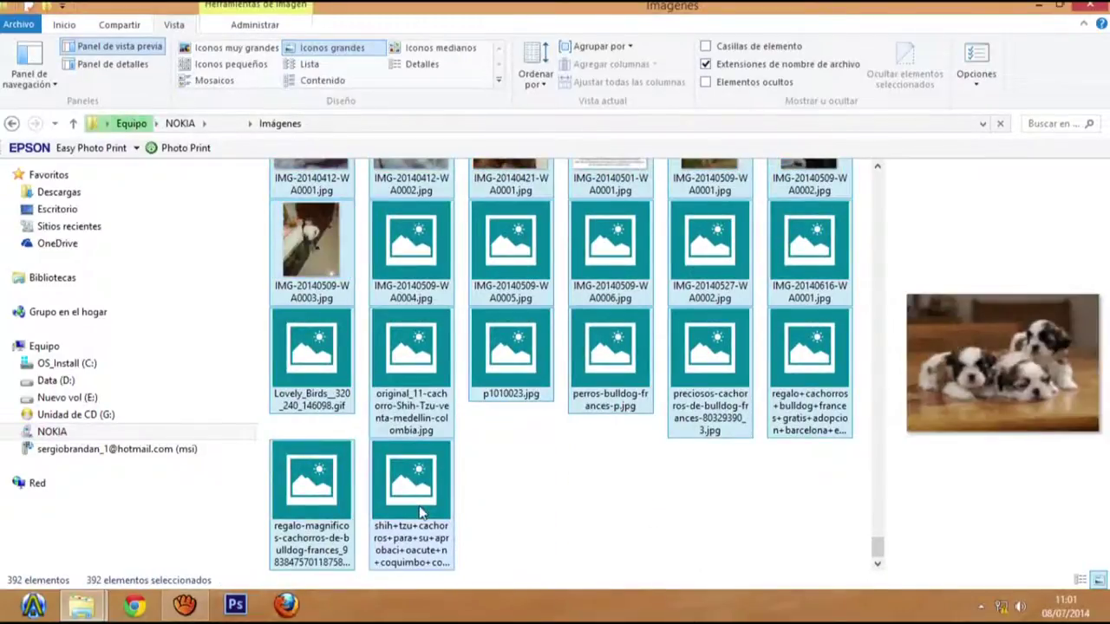
{"action": "left_click", "coordinate": [496, 525]}
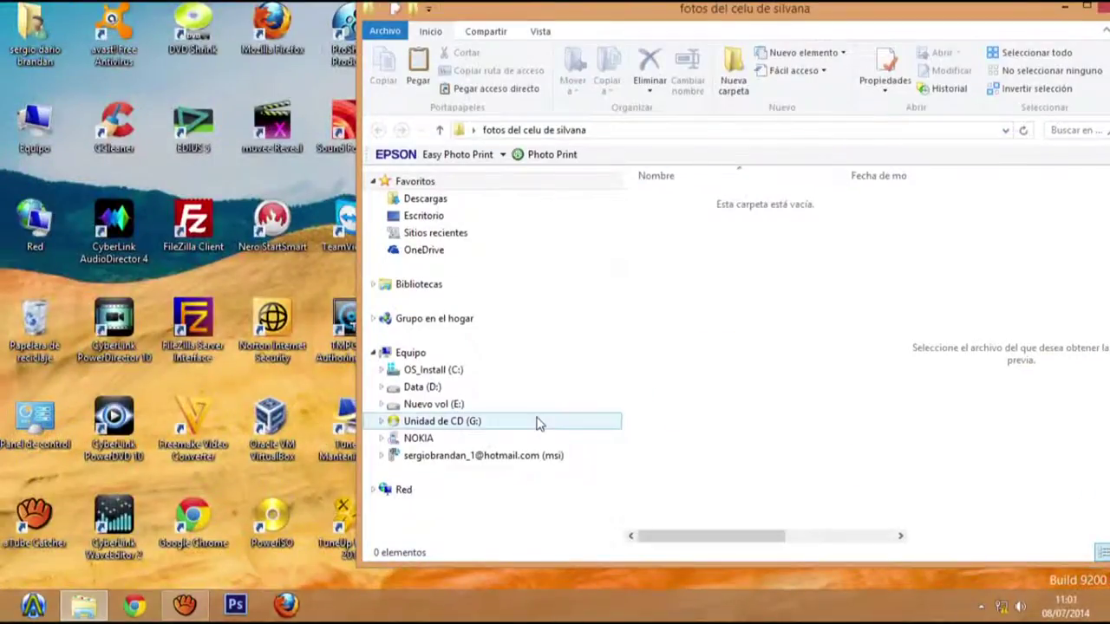
Open the computer's list of drives and devices from the desktop, and open the NOKIA phone's storage.
{"action": "left_click", "coordinate": [97, 607]}
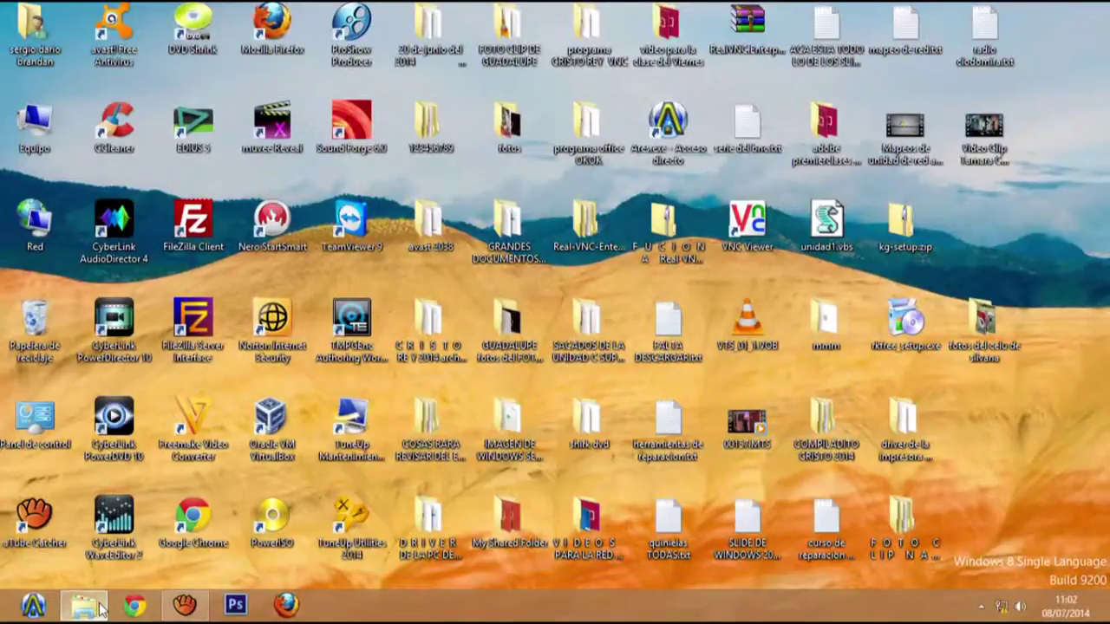
{"action": "left_click", "coordinate": [101, 609]}
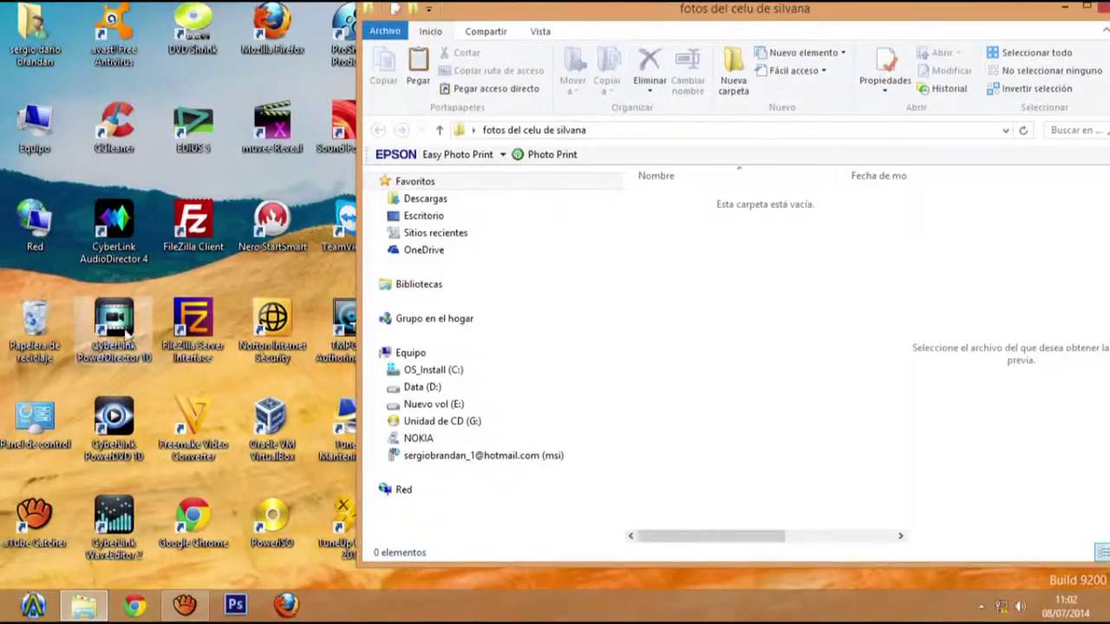
{"action": "double_click", "coordinate": [38, 147]}
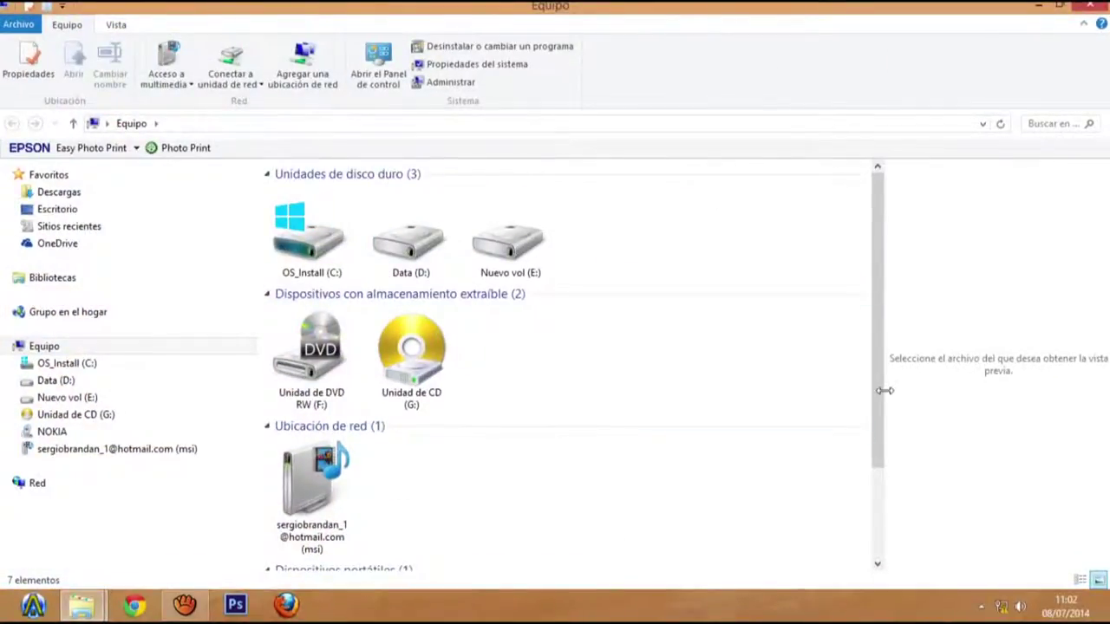
{"action": "left_click_drag", "start_coordinate": [884, 390], "coordinate": [879, 508]}
{"action": "double_click", "coordinate": [314, 518]}
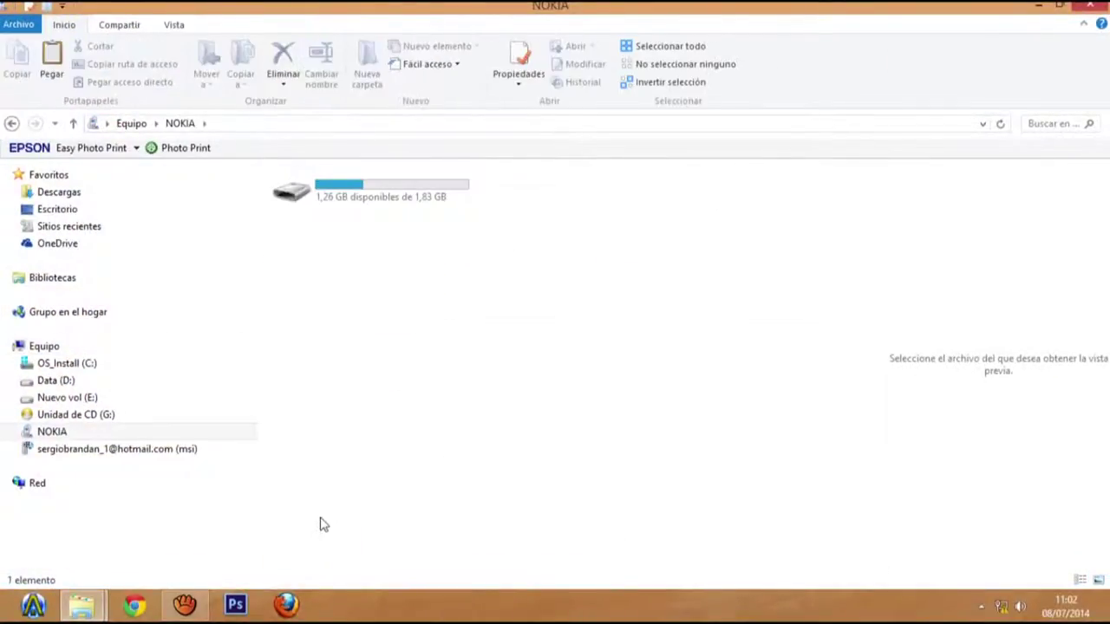
{"action": "double_click", "coordinate": [360, 192]}
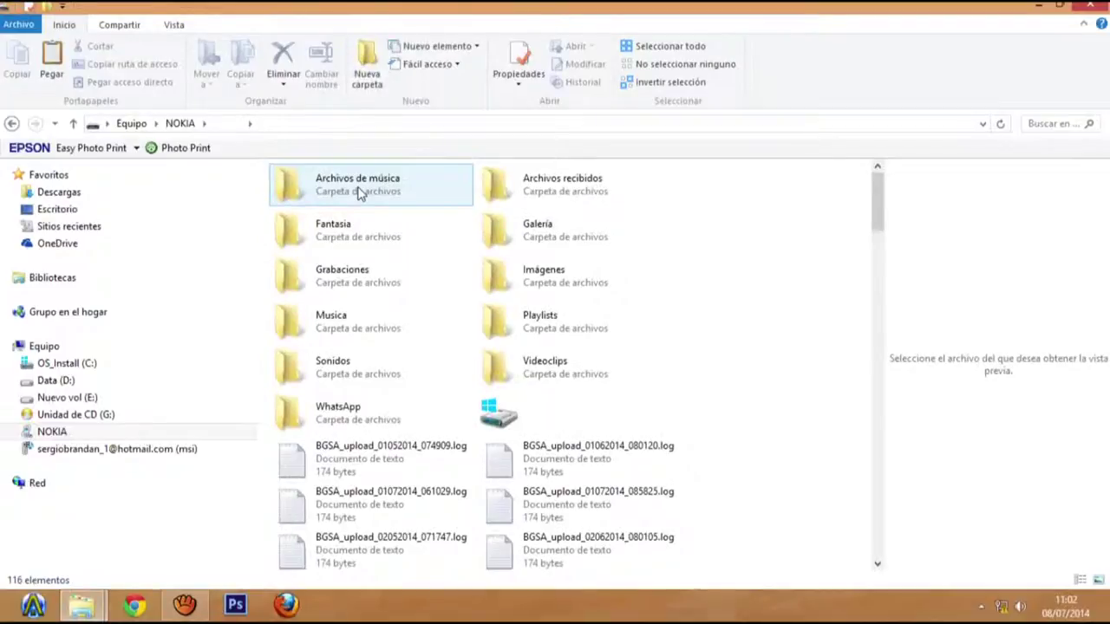
Look inside the phone's Galería folder, go back, and open the Imágenes folder in the phone's storage.
{"action": "double_click", "coordinate": [598, 246]}
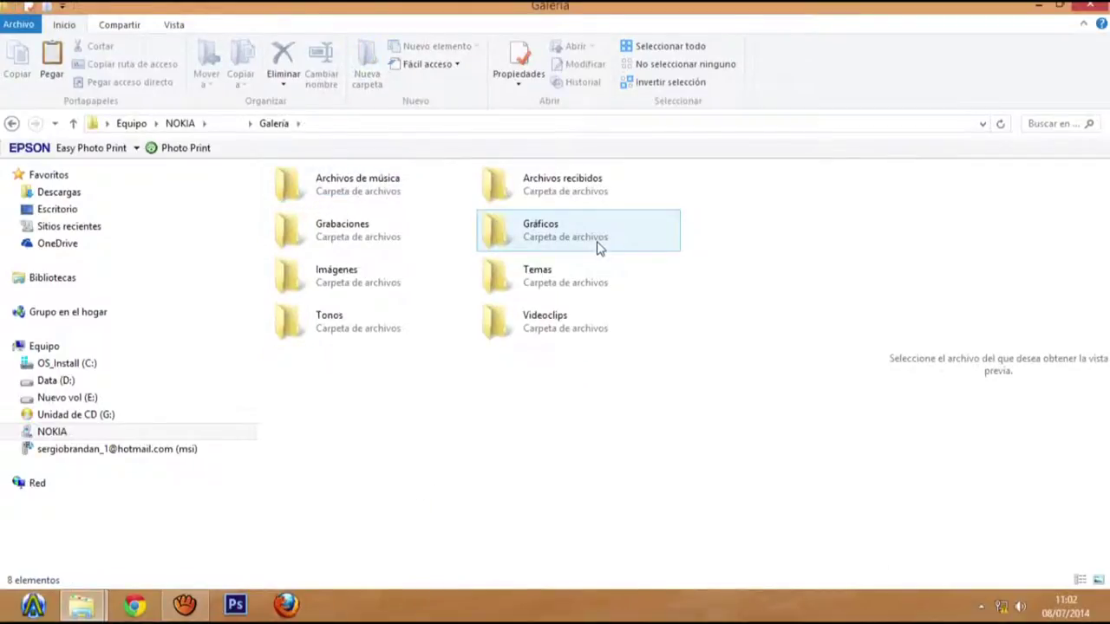
{"action": "left_click", "coordinate": [11, 123]}
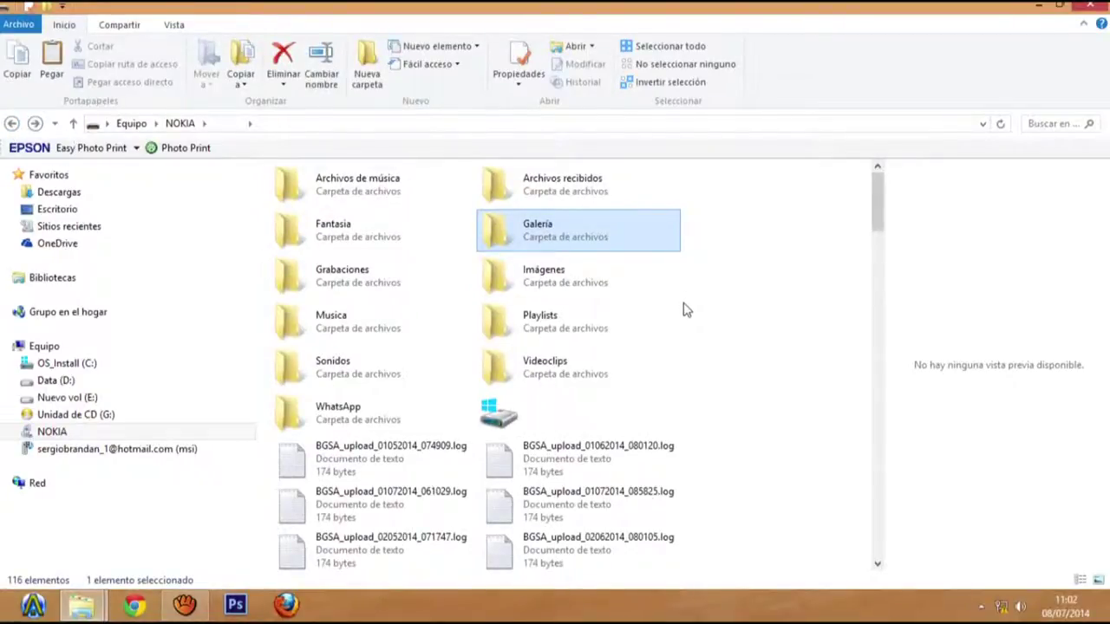
{"action": "double_click", "coordinate": [569, 274]}
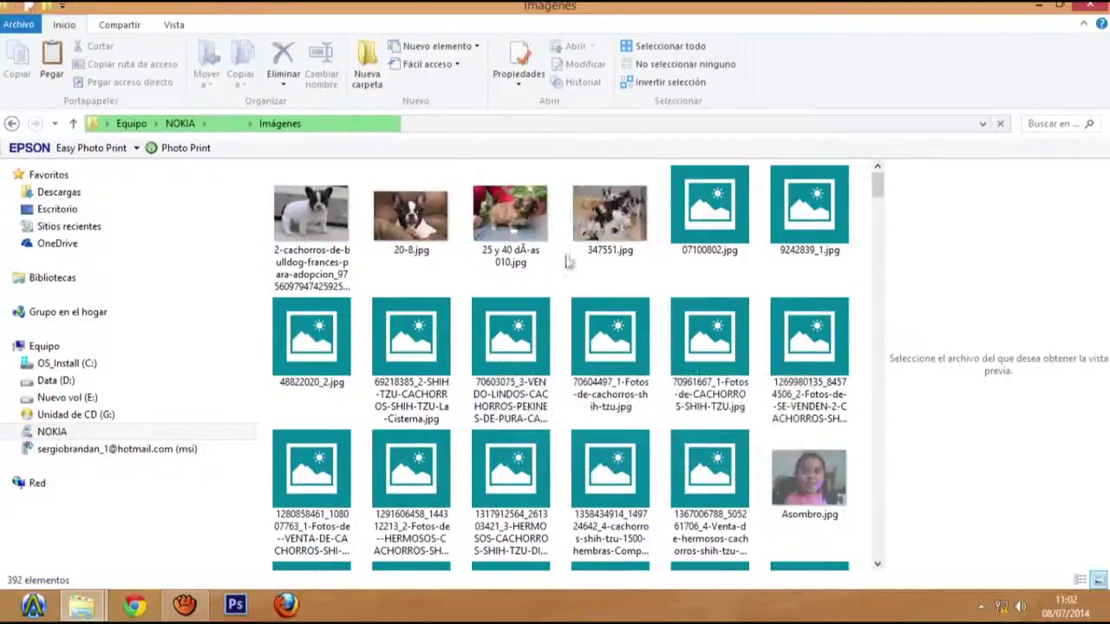
Select all files in the Imágenes folder at once, starting from 347551.jpg, and reduce the selection to only 20-8.jpg.
{"action": "left_click", "coordinate": [598, 207]}
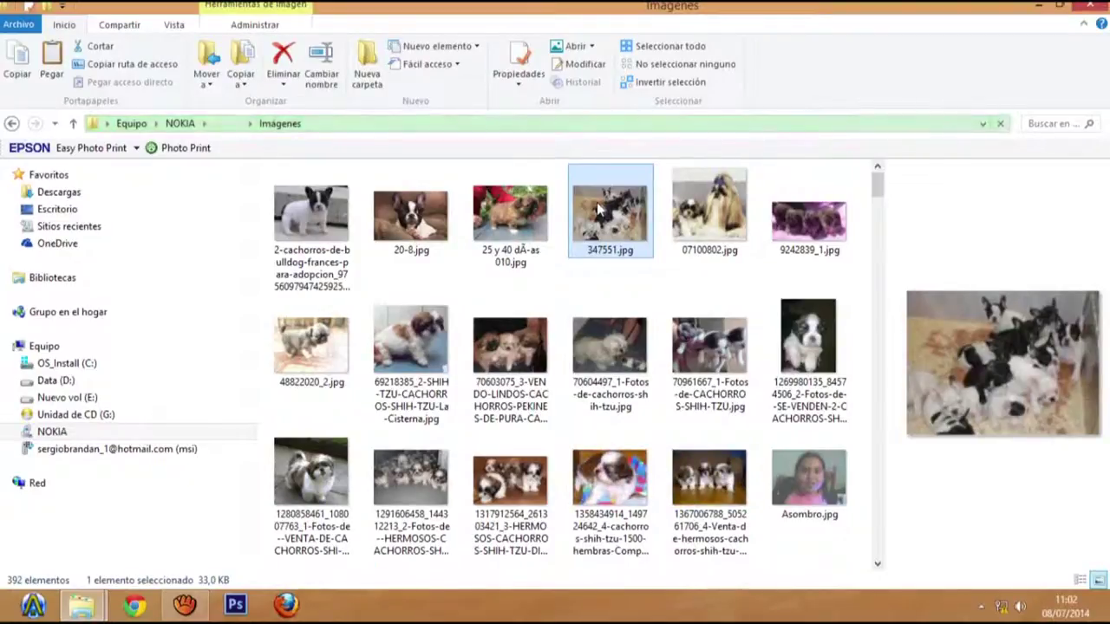
{"action": "key", "text": "ctrl+a"}
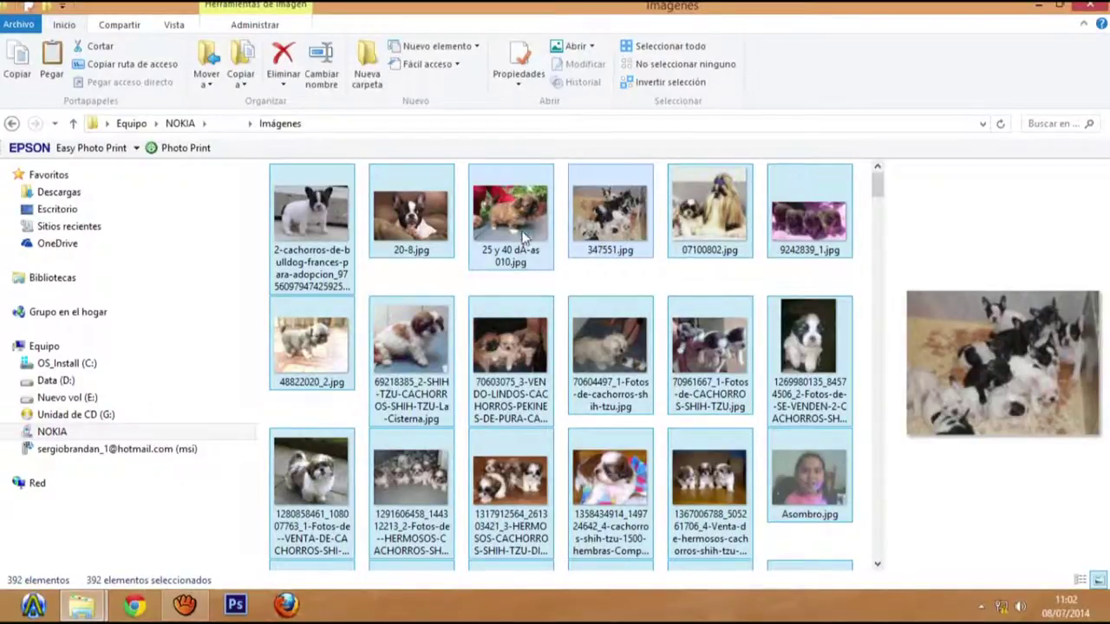
{"action": "left_click", "coordinate": [462, 276]}
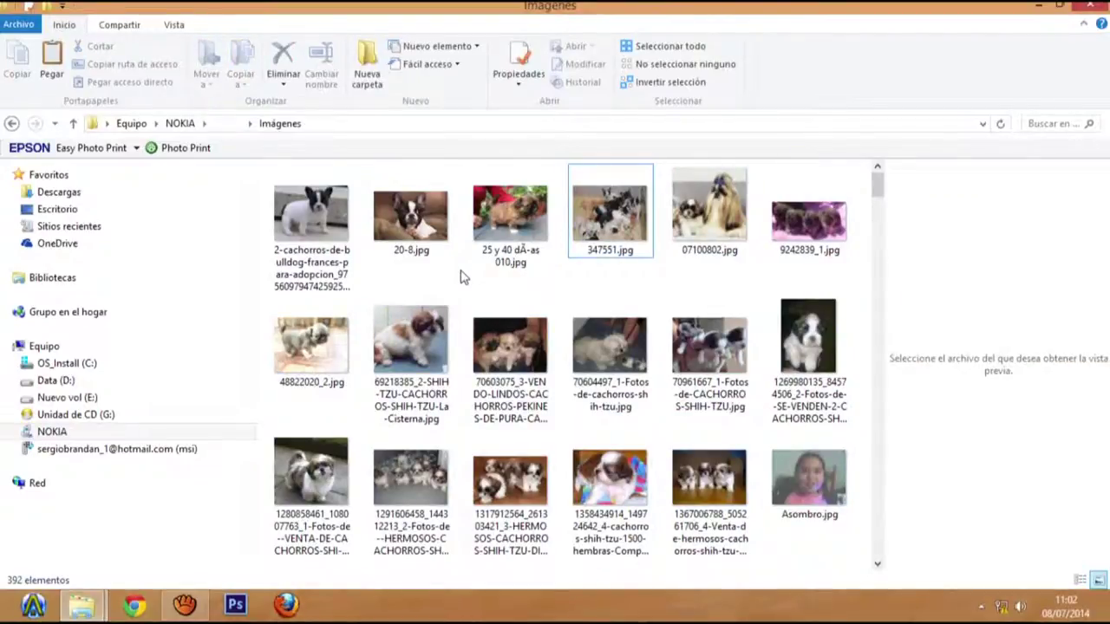
{"action": "left_click", "coordinate": [428, 227]}
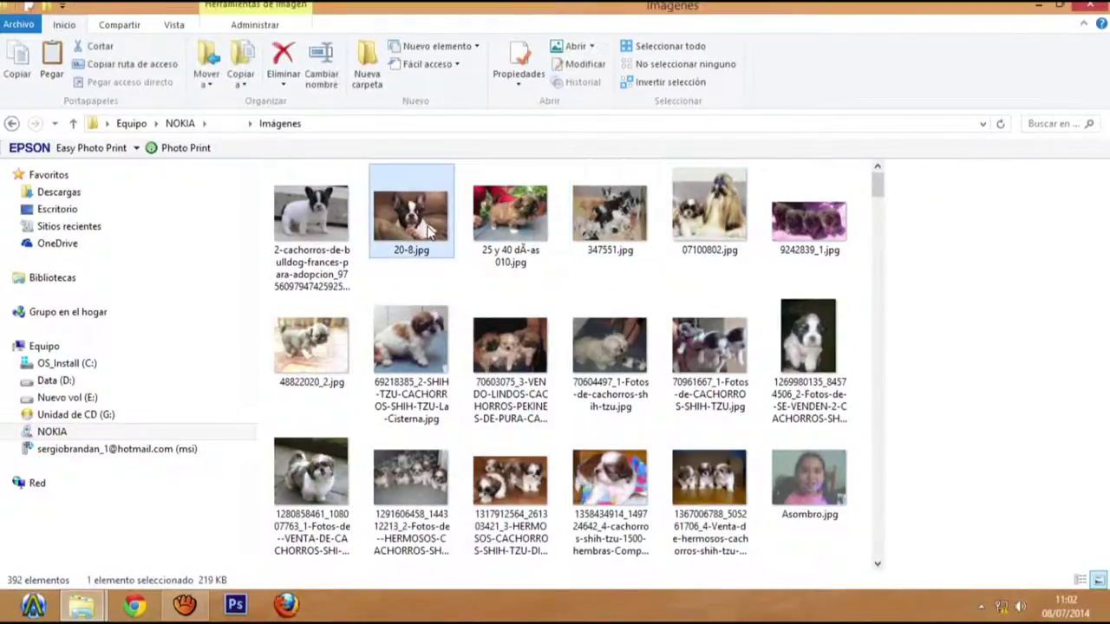